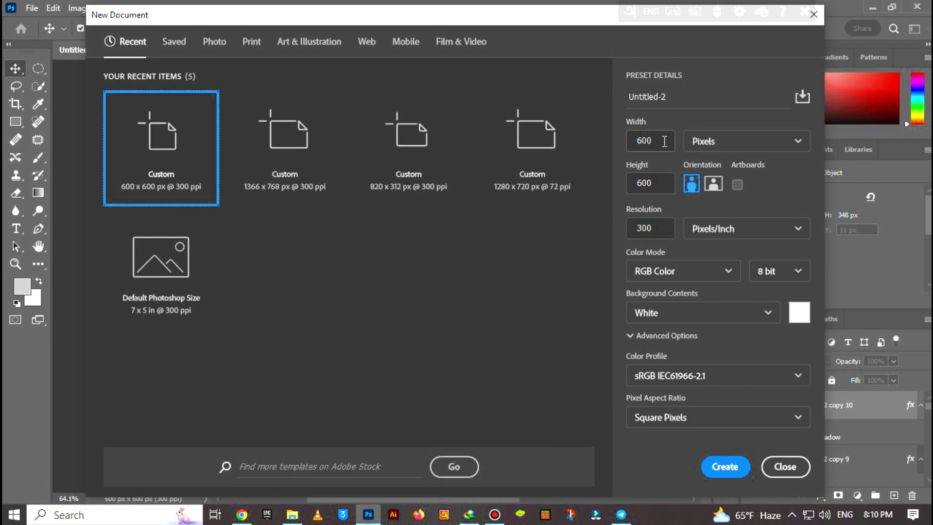
Step: Create a new 820 × 312 px blank document
double_click(646, 141)
text(820)
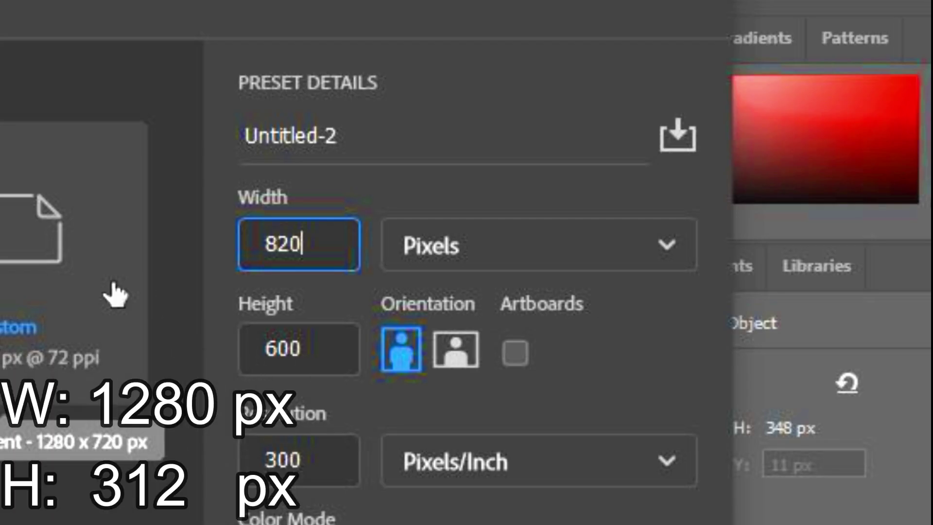
double_click(323, 340)
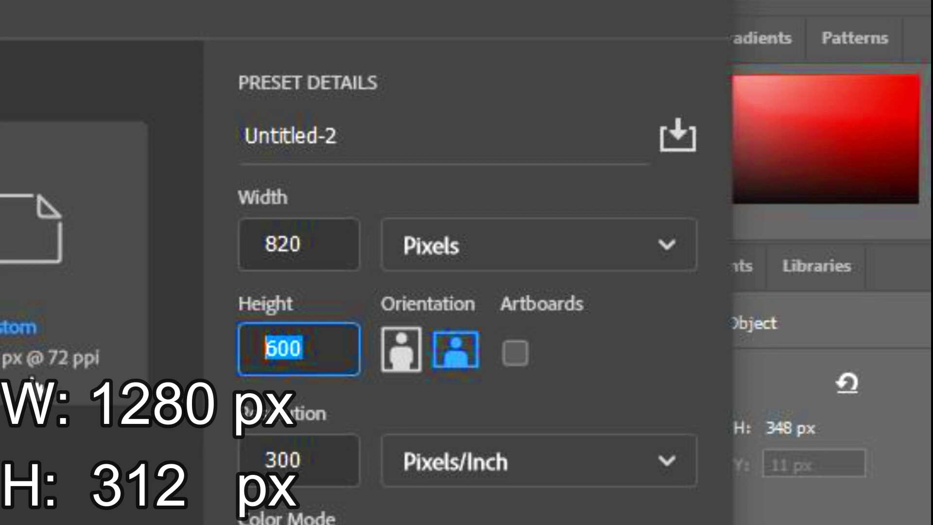
text(312)
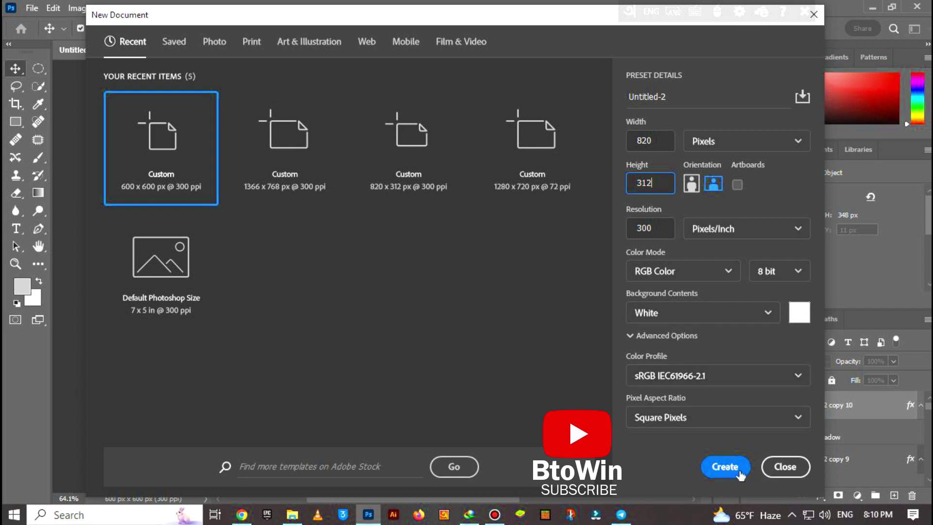
click(725, 466)
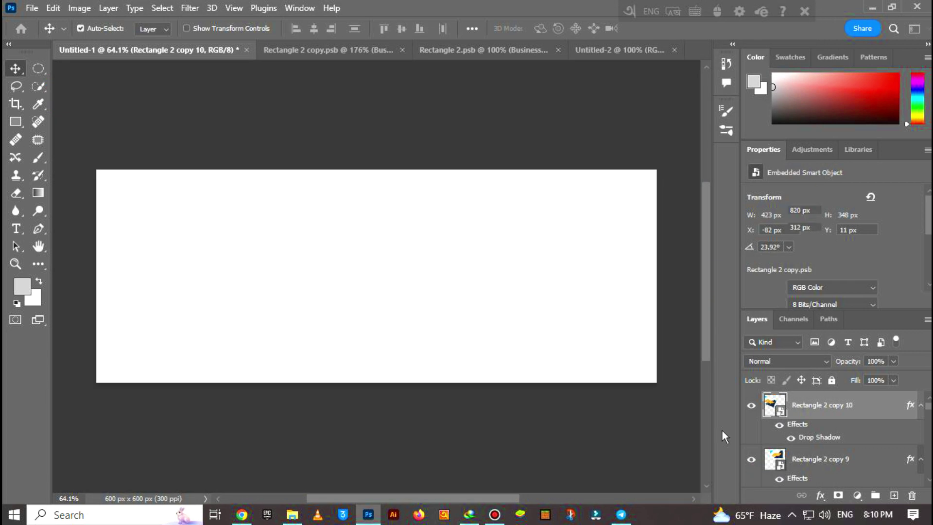
Step: Draw an exactly sized 640 × 360 px grey rectangle
click(16, 119)
click(332, 232)
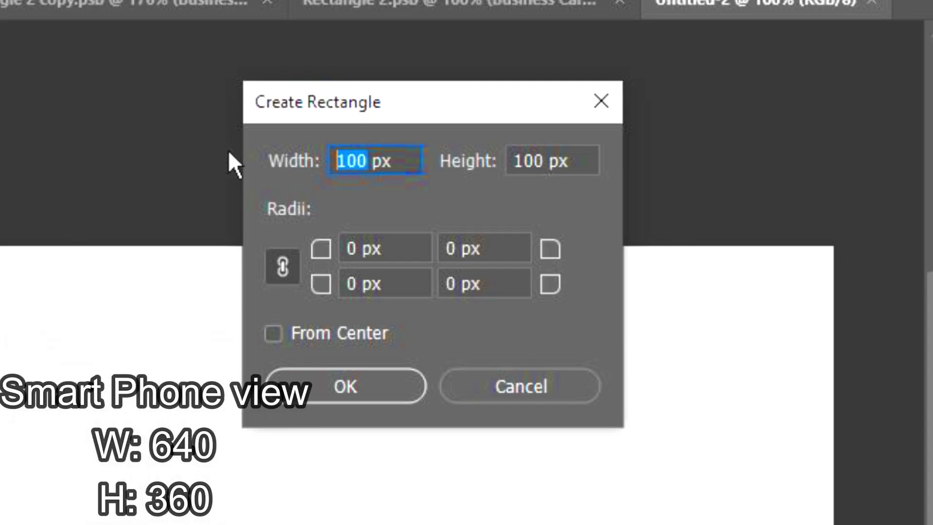
text(640)
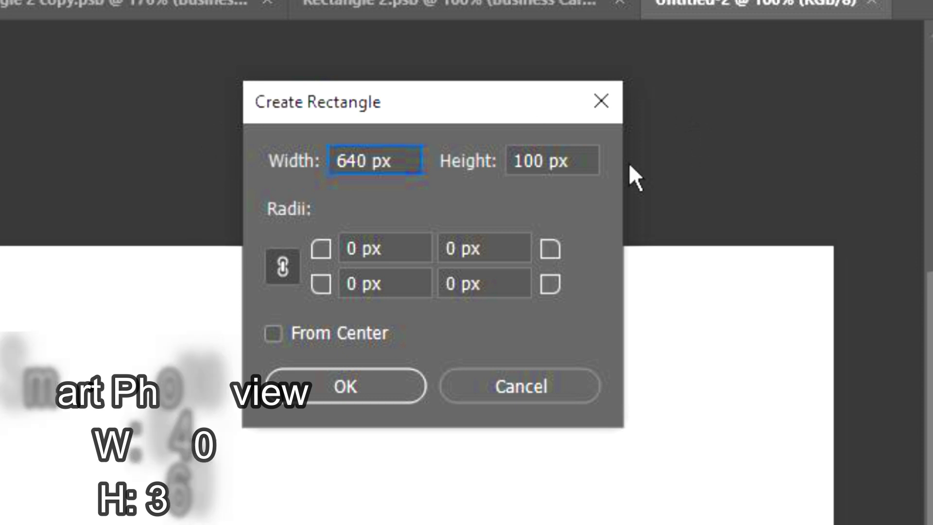
drag(542, 152, 508, 157)
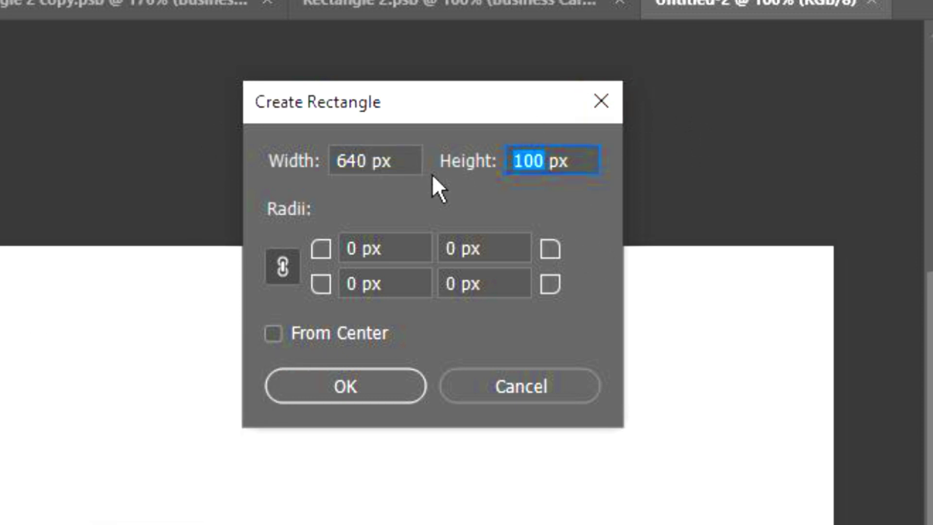
text(360)
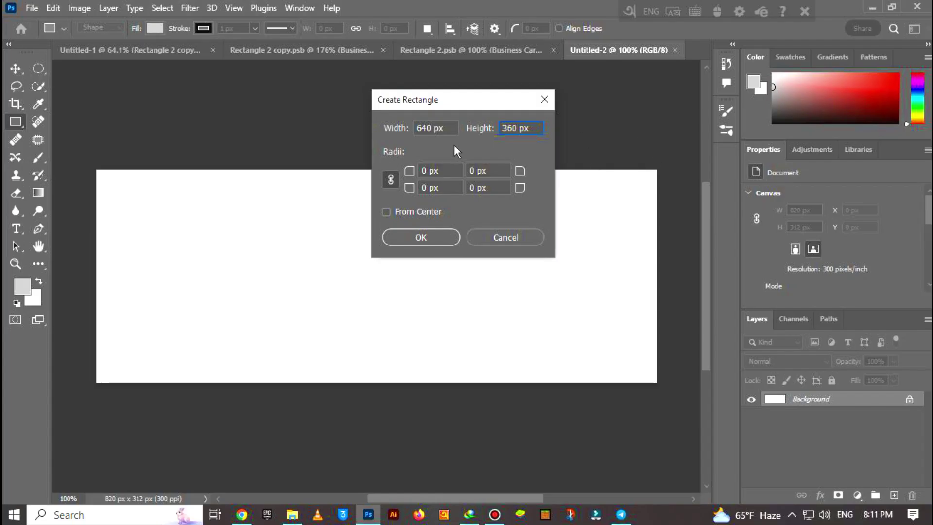
click(435, 243)
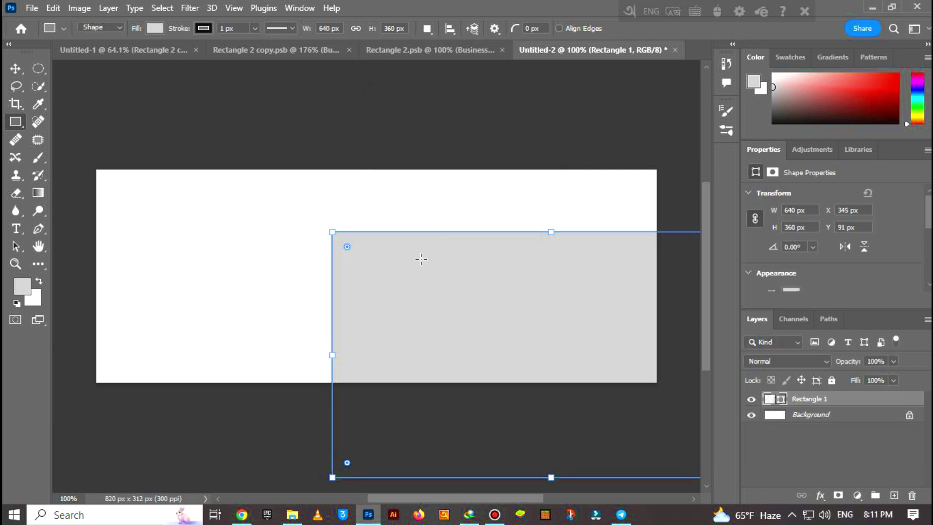
Step: Centre the grey rectangle left-to-right on the banner with the Move tool
ctrl+click(790, 396)
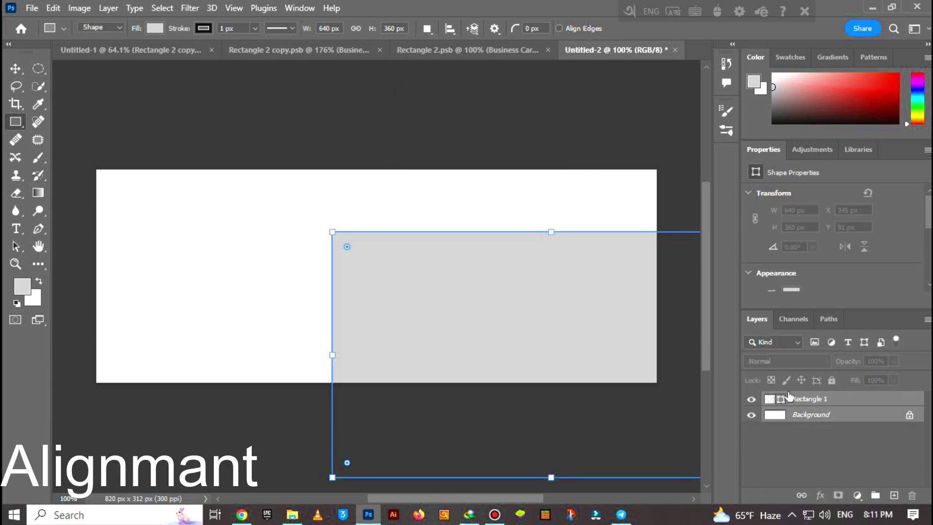
click(427, 30)
click(450, 28)
click(615, 333)
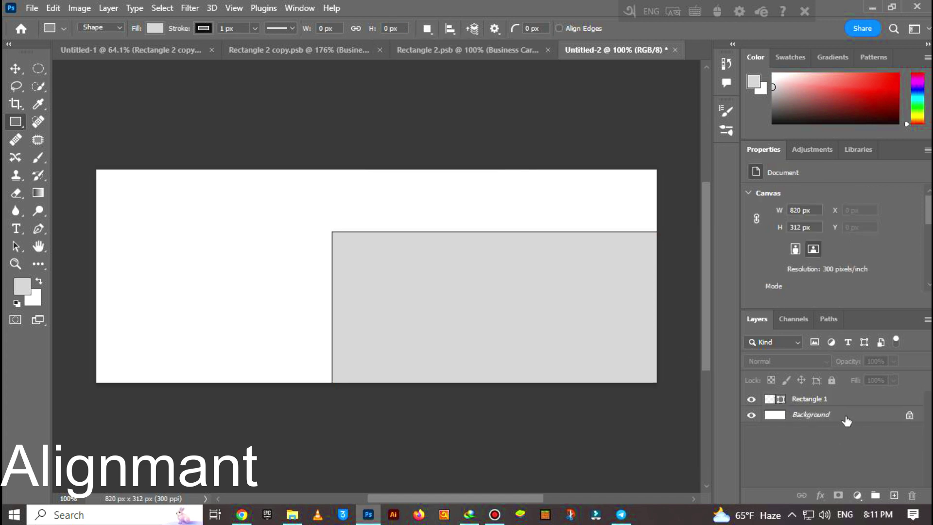
drag(509, 285, 547, 302)
key(ctrl+z)
key(v)
mouse_move(453, 321)
mouse_down()
mouse_move(290, 258)
mouse_move(436, 290)
mouse_up()
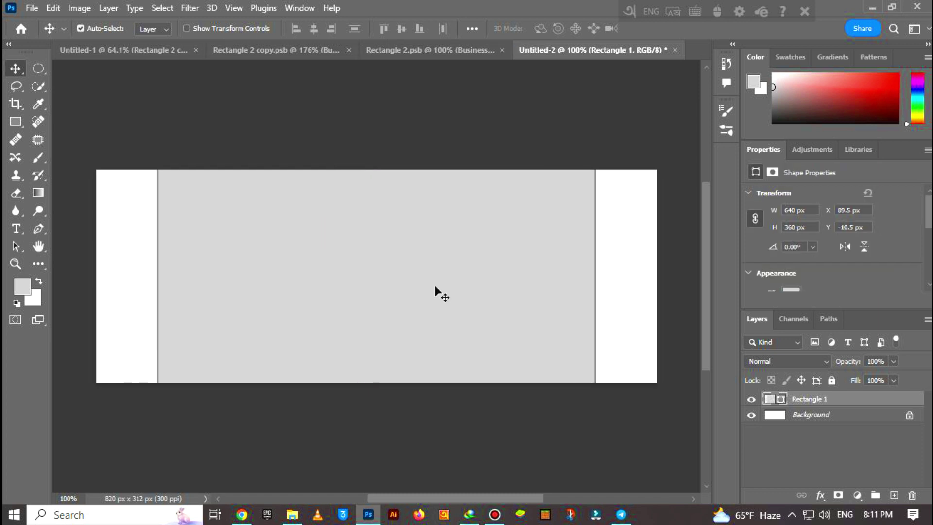
Step: Show rulers and place vertical guides at the rectangle's left and right edges
shift+click(816, 416)
click(353, 93)
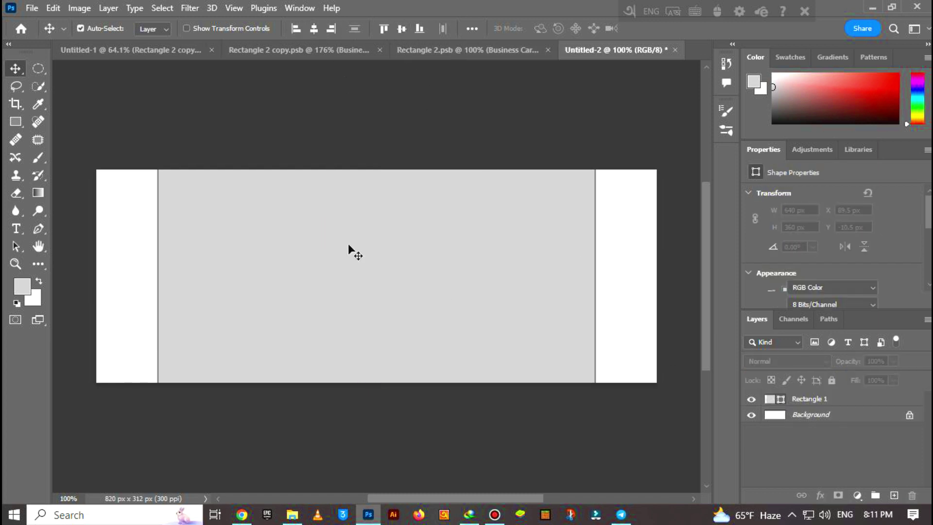
key(ctrl+r)
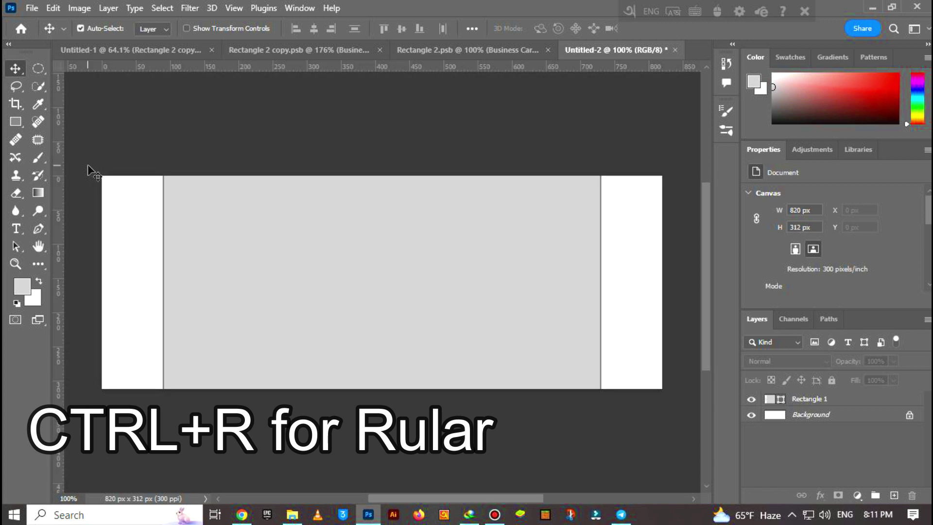
drag(60, 182, 164, 236)
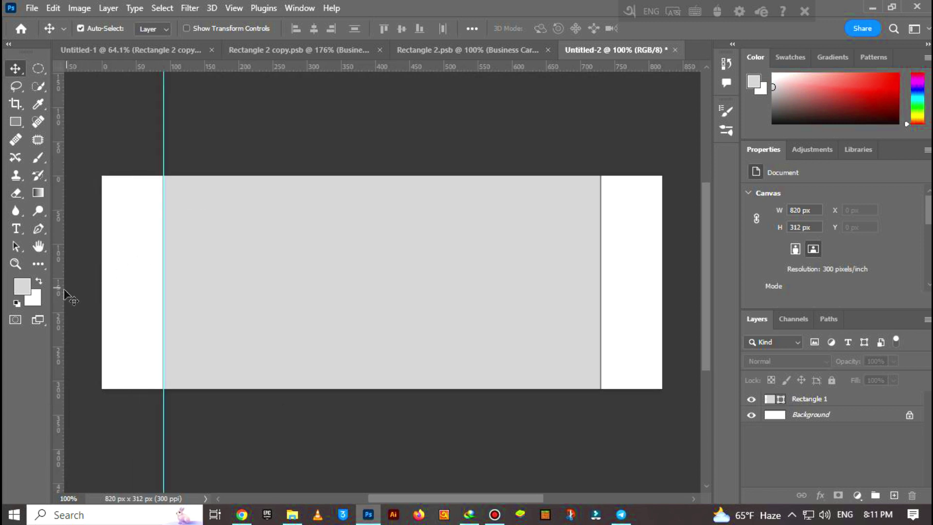
drag(196, 312, 602, 415)
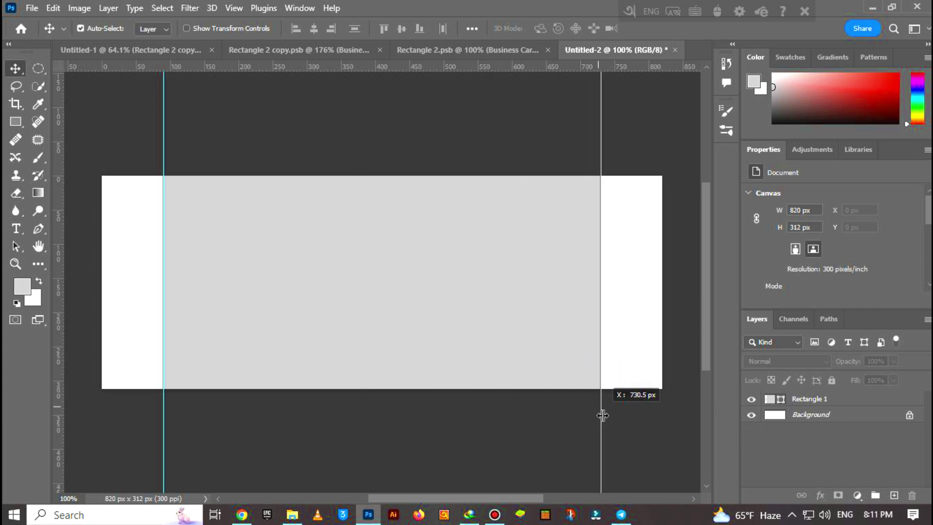
Step: Delete the grey rectangle layer, leaving only the Background
click(400, 299)
key(Delete)
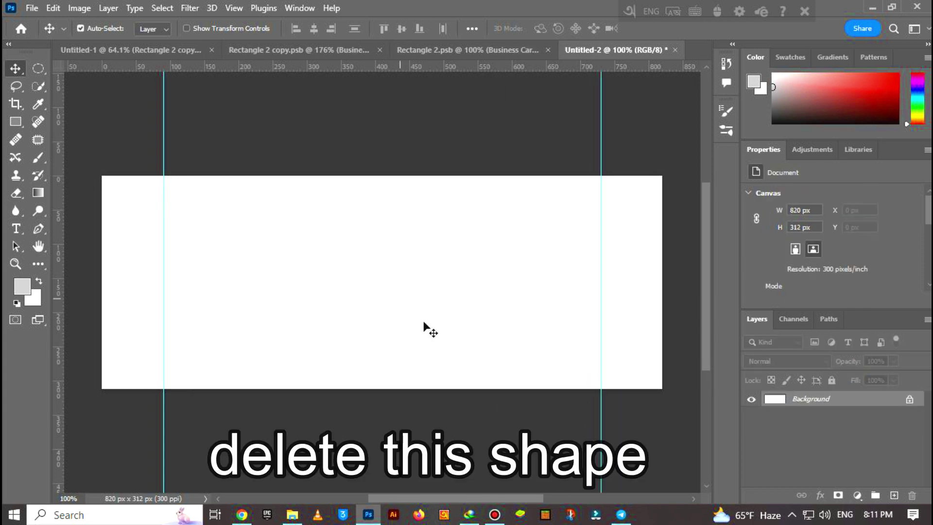
scroll(308, 262, up, 1)
scroll(316, 272, down, 2)
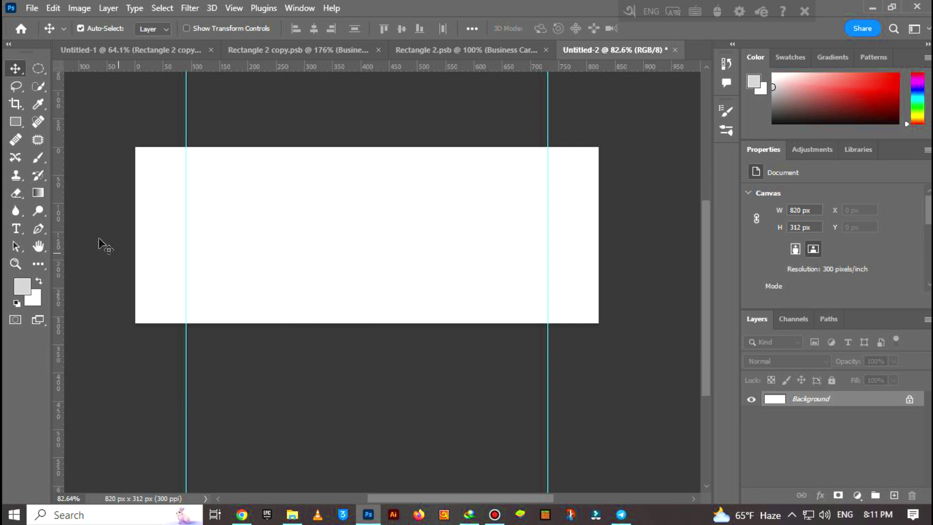
Step: Draw an exactly sized 820 × 312 px rectangle
click(18, 125)
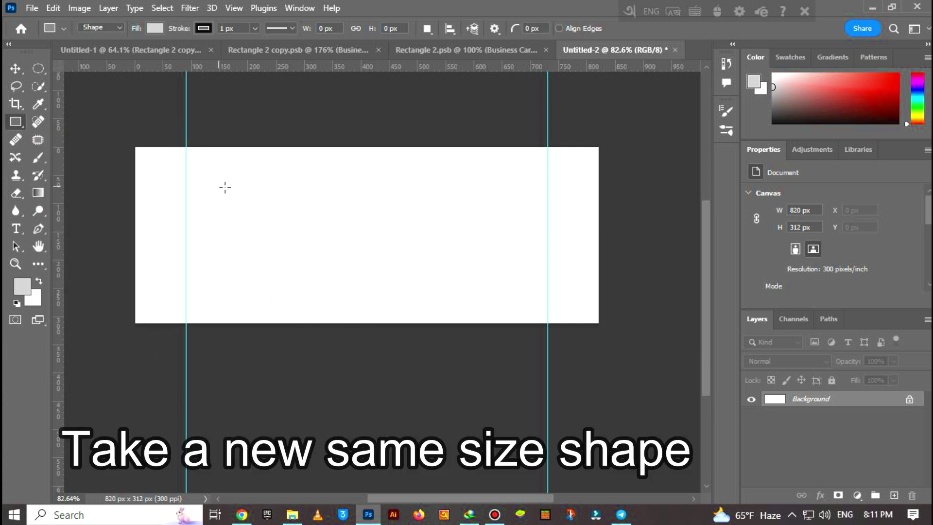
click(225, 188)
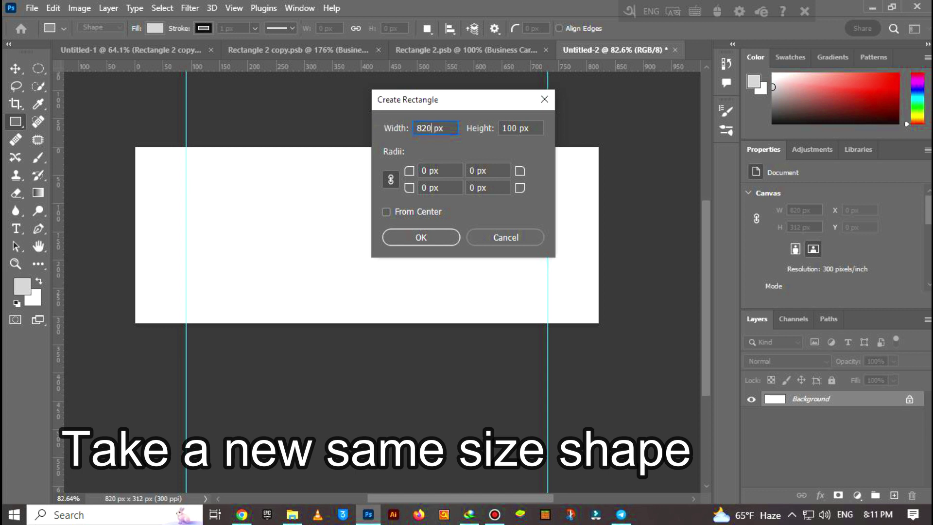
text(312)
click(420, 238)
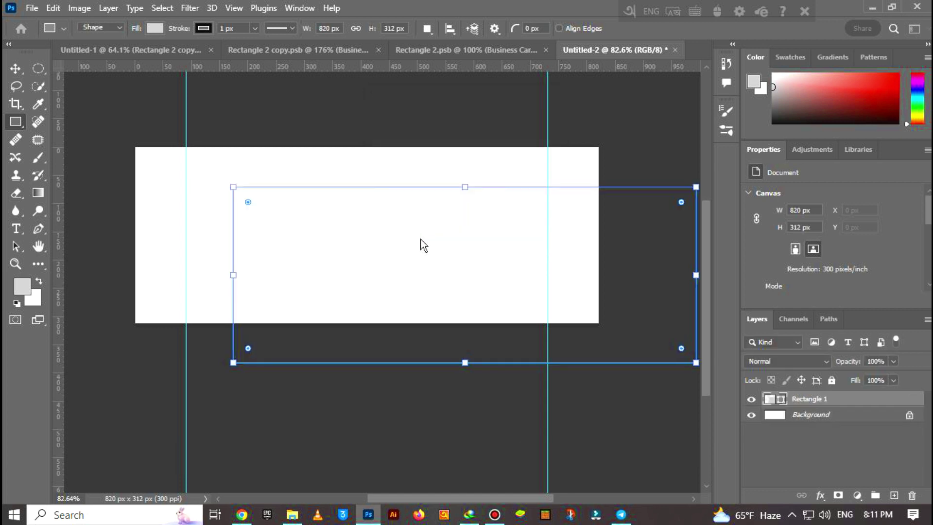
Step: Select all and centre the rectangle horizontally and vertically on the canvas
click(450, 28)
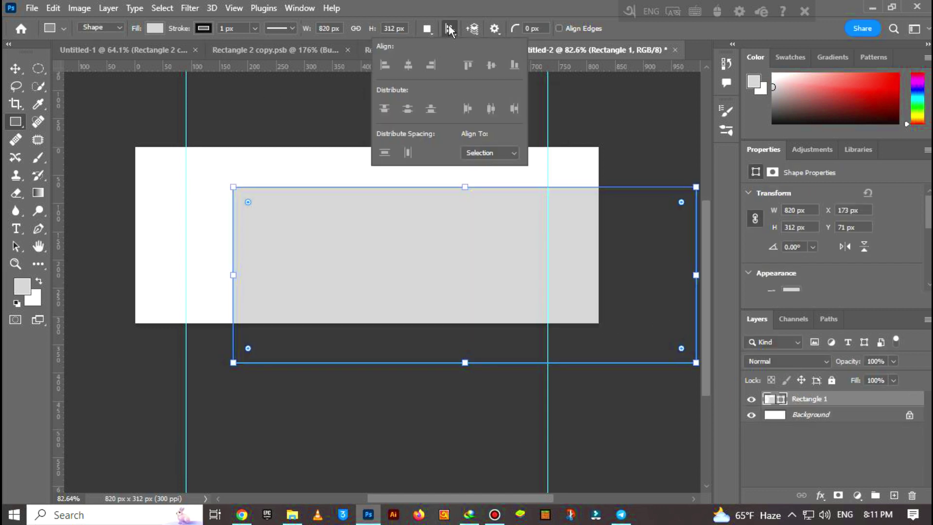
click(16, 69)
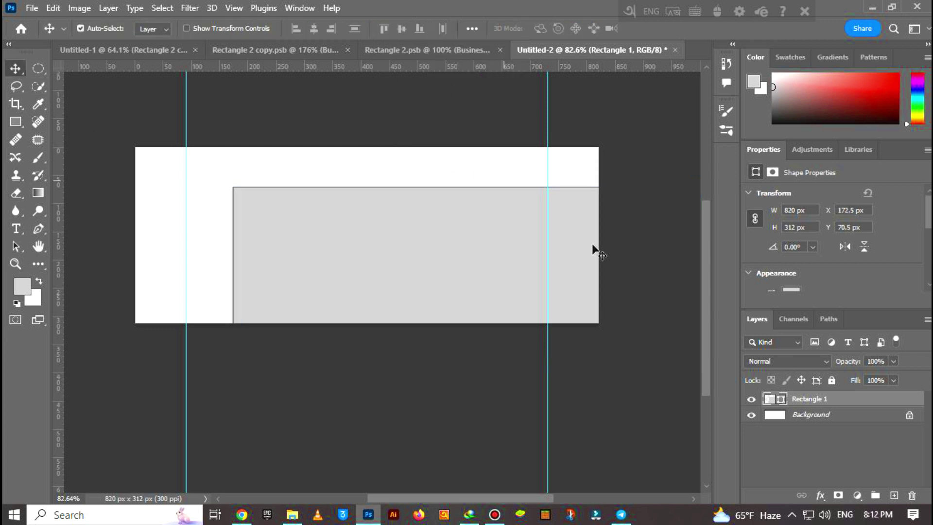
key(ctrl+a)
click(402, 28)
click(314, 28)
Step: Add a Gradient Overlay to the rectangle and make its left stop a dark blue
key(g)
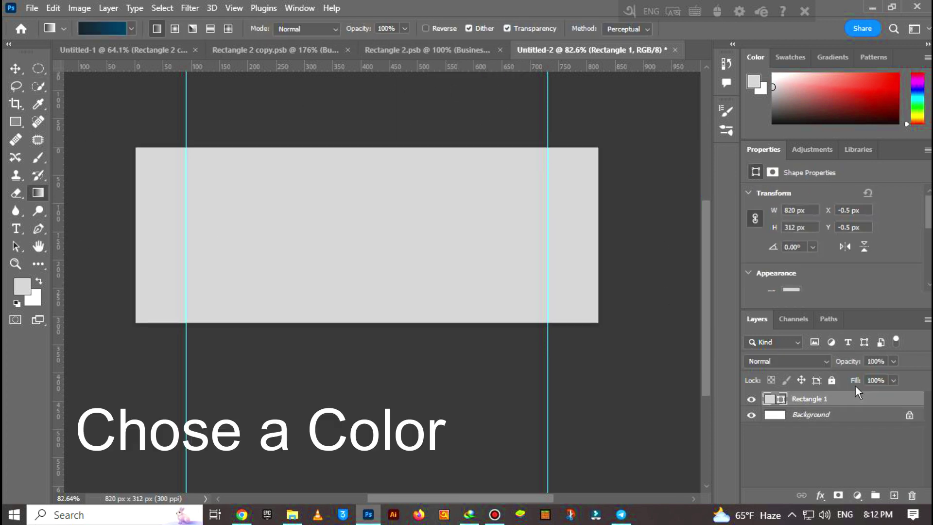
double_click(855, 398)
click(418, 358)
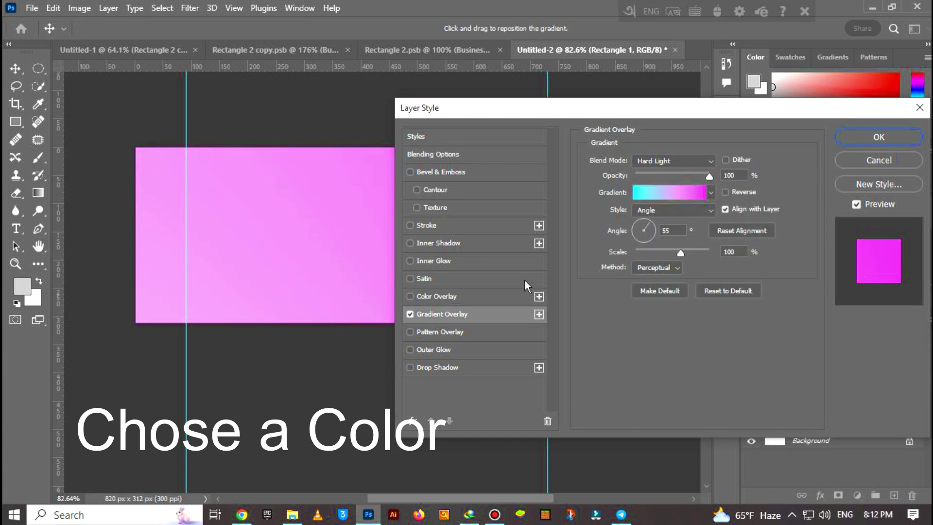
click(688, 197)
double_click(323, 288)
click(323, 256)
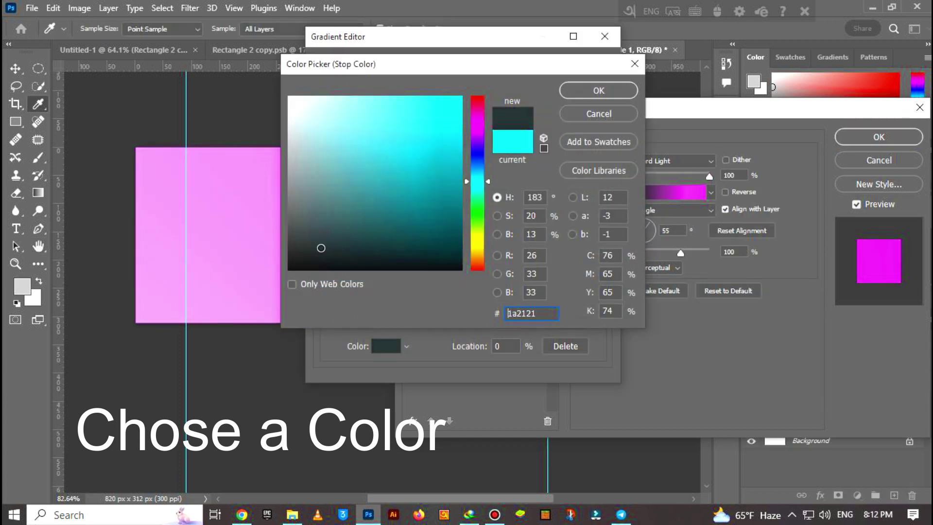
drag(475, 202, 463, 184)
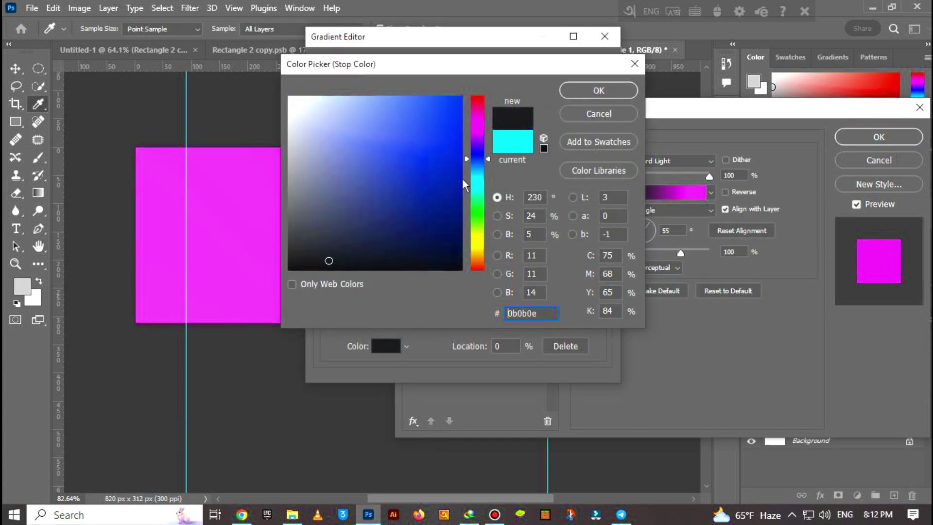
click(600, 90)
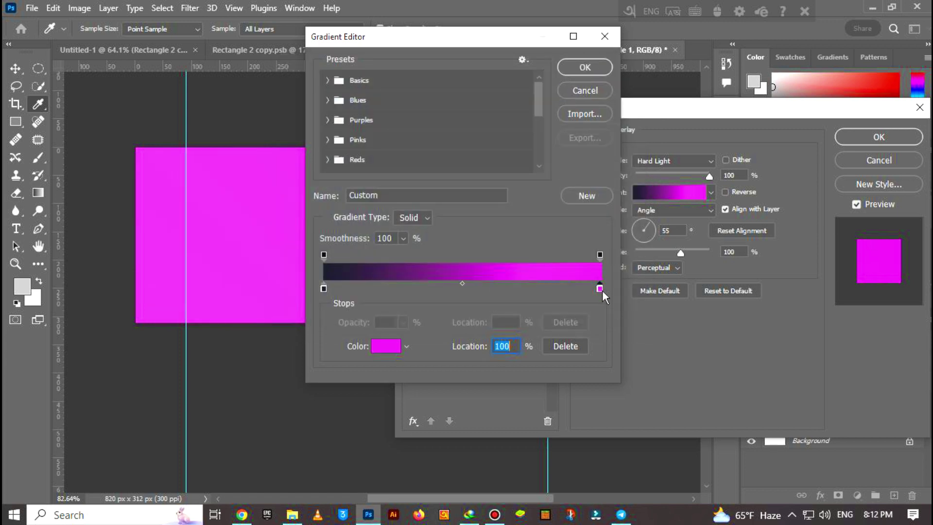
Step: Set the right gradient stop to navy #051523 and apply the overlay
double_click(600, 288)
drag(478, 228, 478, 170)
click(444, 246)
drag(443, 245, 436, 246)
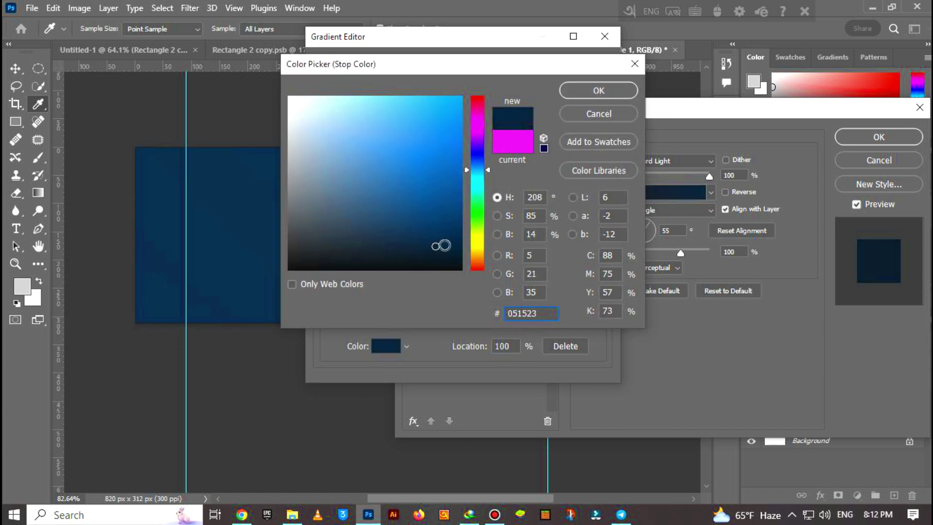
click(598, 91)
key(Return)
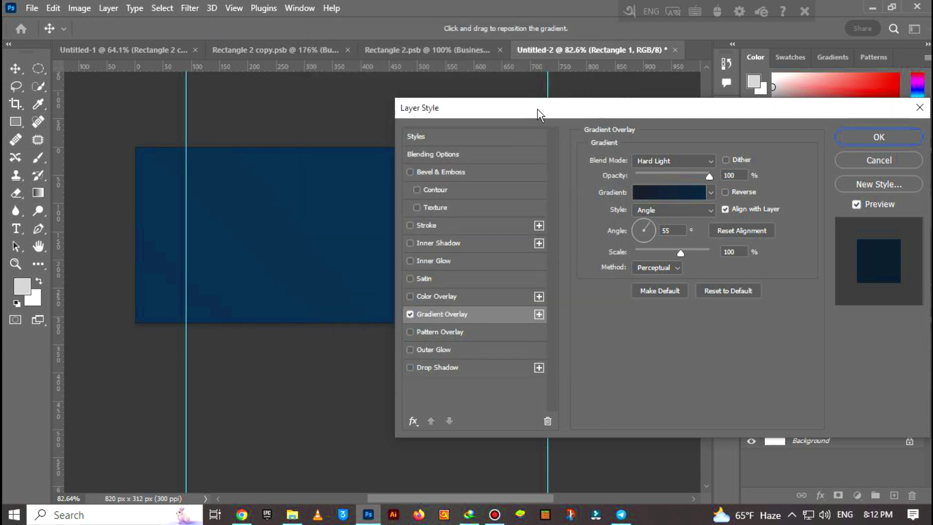
drag(538, 110, 703, 81)
key(Return)
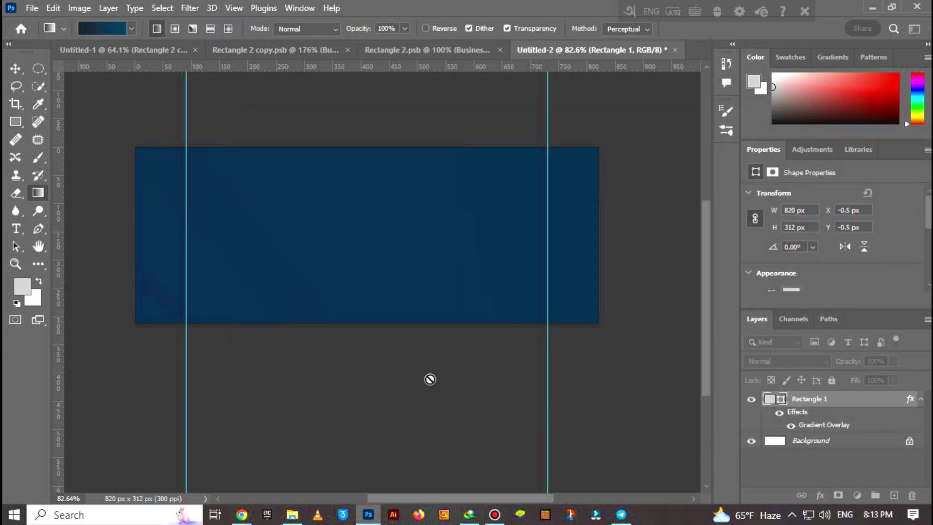
Step: Draw a tall rounded bar 54 px wide and rotate it into a slant
scroll(427, 362, down, 1)
key(u)
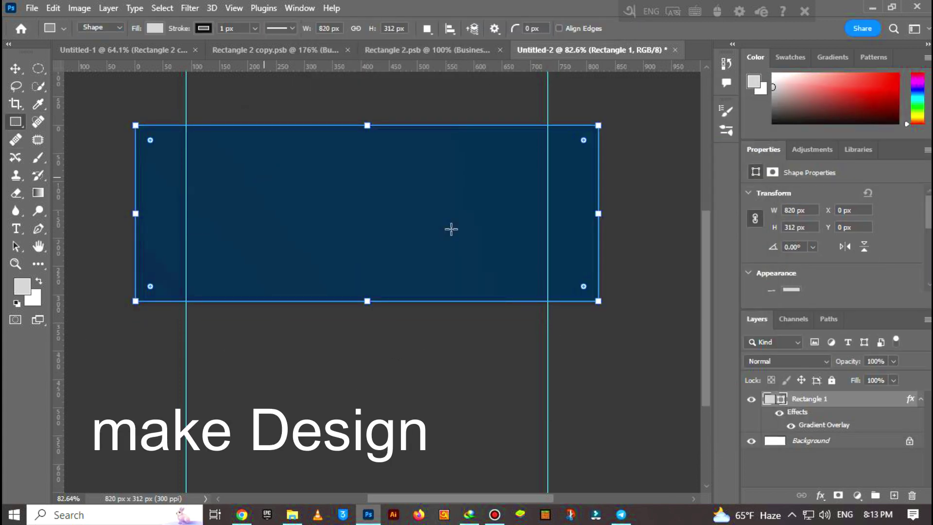
drag(434, 186, 435, 187)
drag(460, 263, 468, 294)
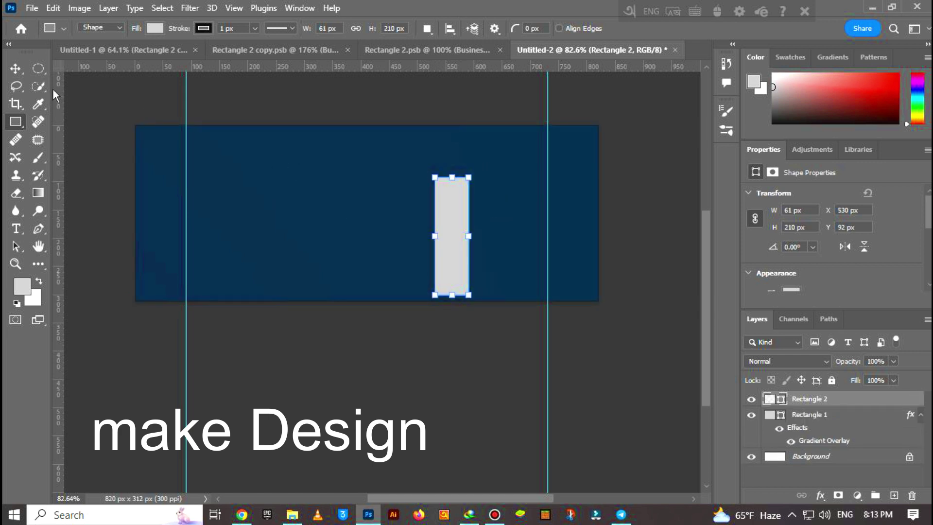
scroll(472, 181, up, 2)
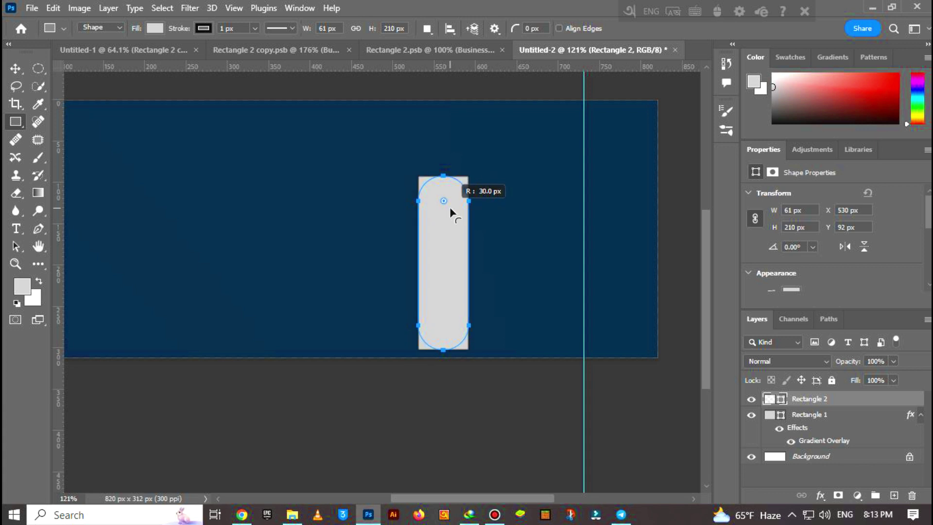
drag(469, 258, 463, 267)
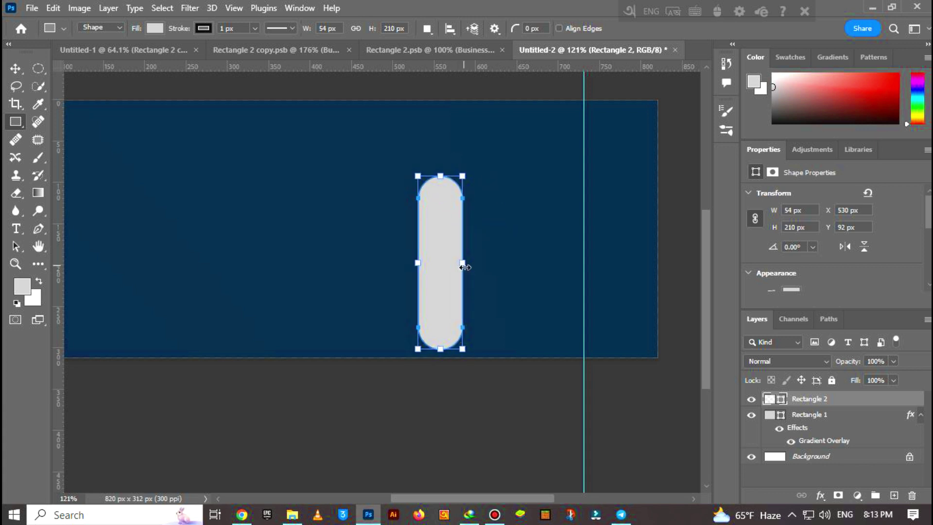
mouse_move(466, 360)
mouse_down()
mouse_move(516, 323)
mouse_move(491, 323)
mouse_up()
scroll(516, 358, down, 2)
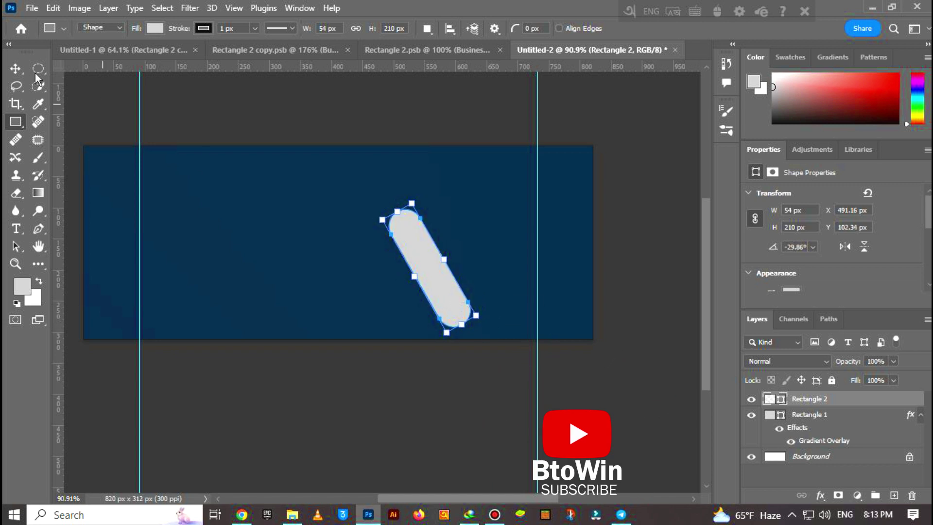
Step: Move the slanted bar against the banner's right edge and enlarge it
click(16, 69)
drag(431, 301, 552, 324)
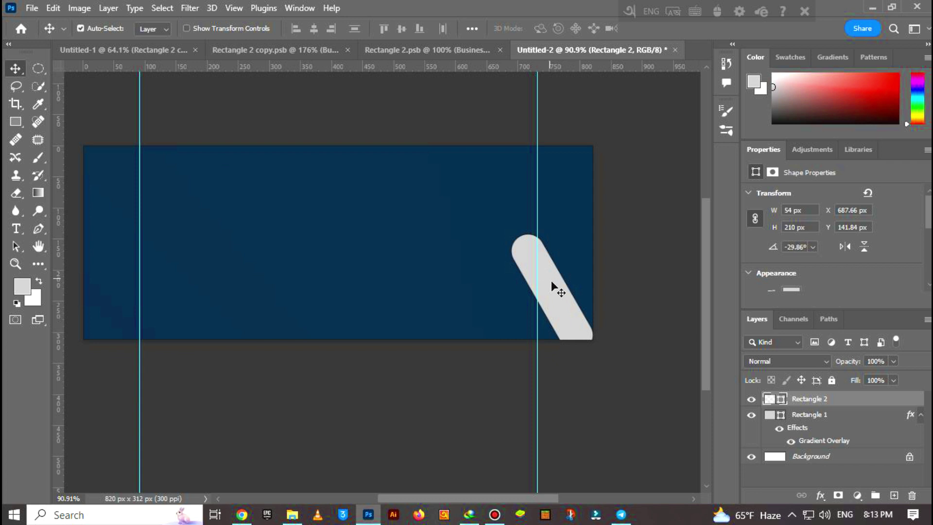
drag(551, 281, 552, 295)
key(ctrl+t)
mouse_move(517, 232)
mouse_down()
mouse_move(451, 140)
mouse_move(483, 161)
mouse_up()
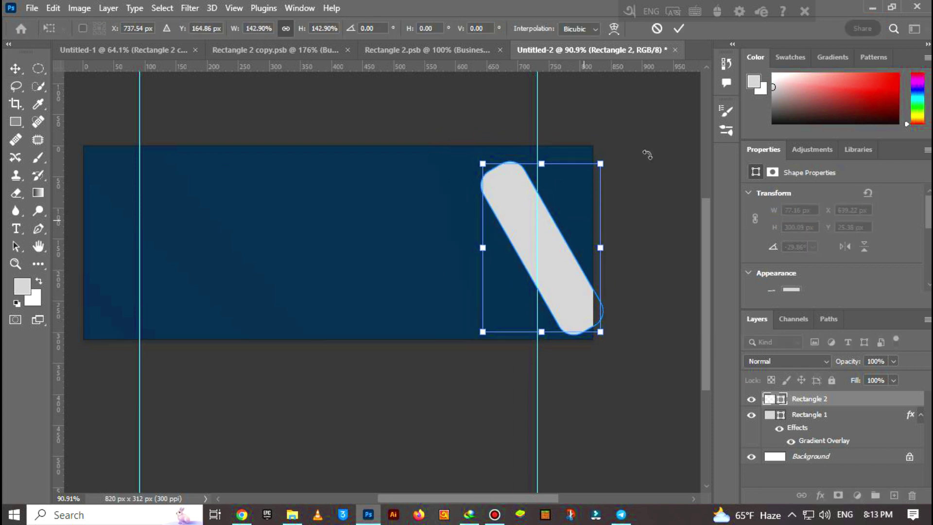
click(678, 28)
Step: Add smaller and offset copies of the bar around the first one
mouse_move(534, 291)
mouse_down()
mouse_move(450, 311)
mouse_move(452, 233)
mouse_up()
key(ctrl+t)
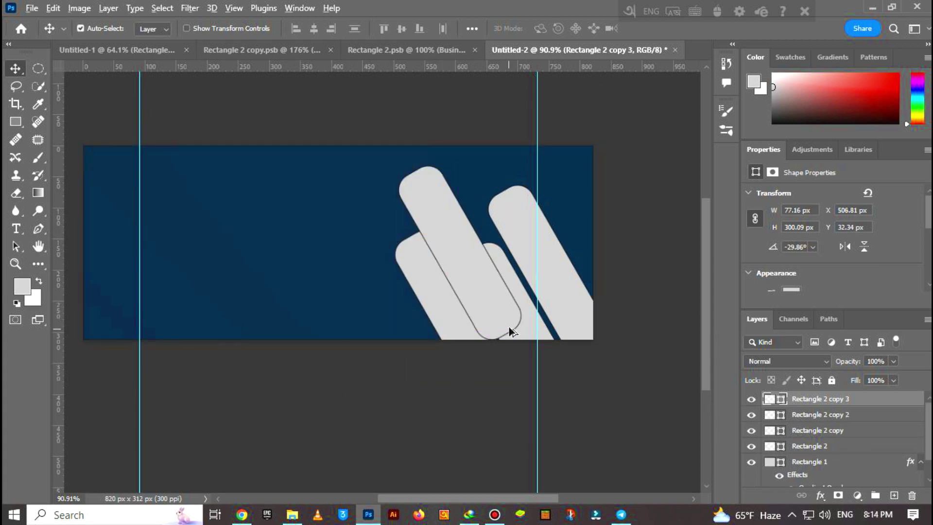
drag(509, 327, 489, 288)
drag(474, 221, 453, 217)
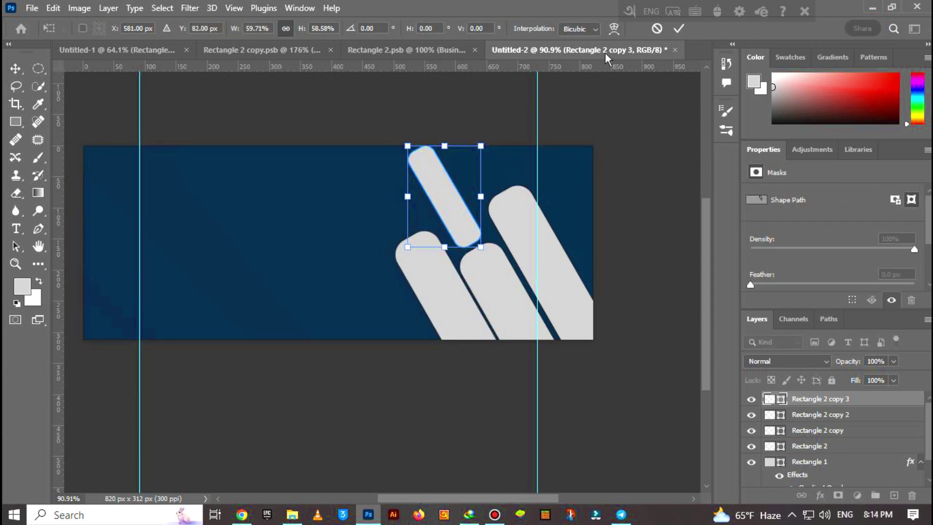
key(Return)
drag(543, 315, 341, 201)
Step: Select all the bar layers and merge them into one shape layer
click(807, 477)
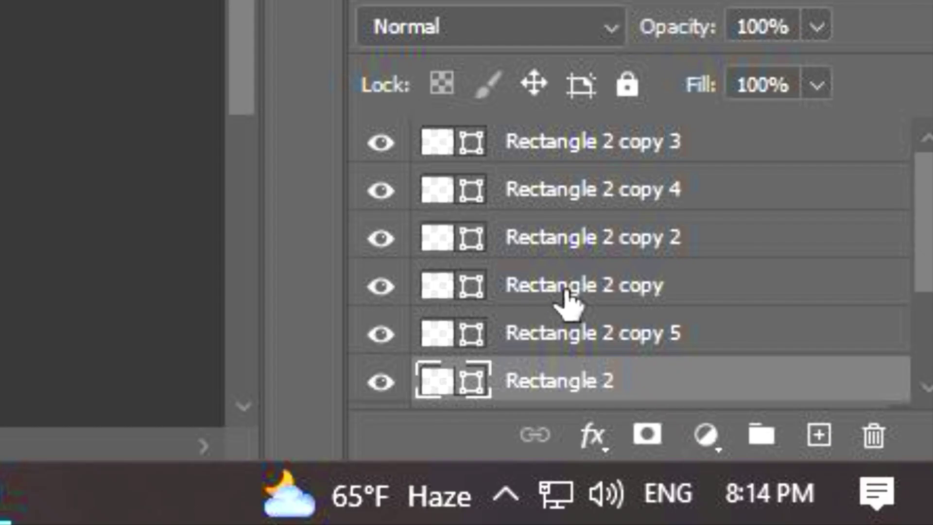
shift+click(797, 402)
right_click(790, 431)
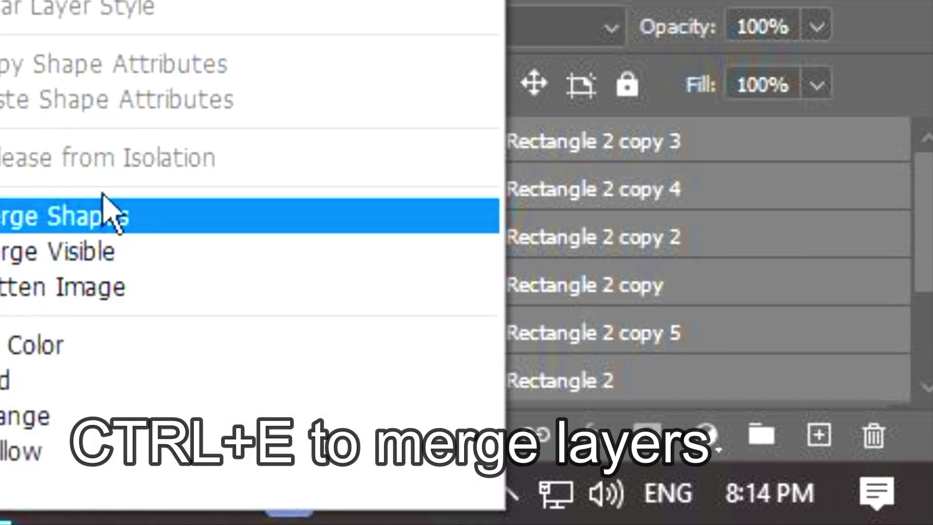
click(109, 213)
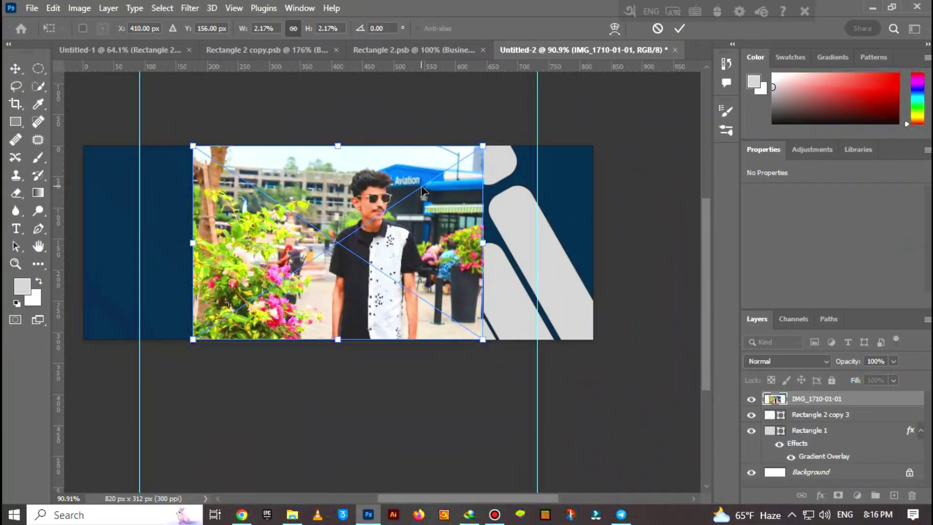
Step: Scale photo IMG_1710-01-01 to the banner's full height, aligned to its right edge
drag(413, 207, 490, 193)
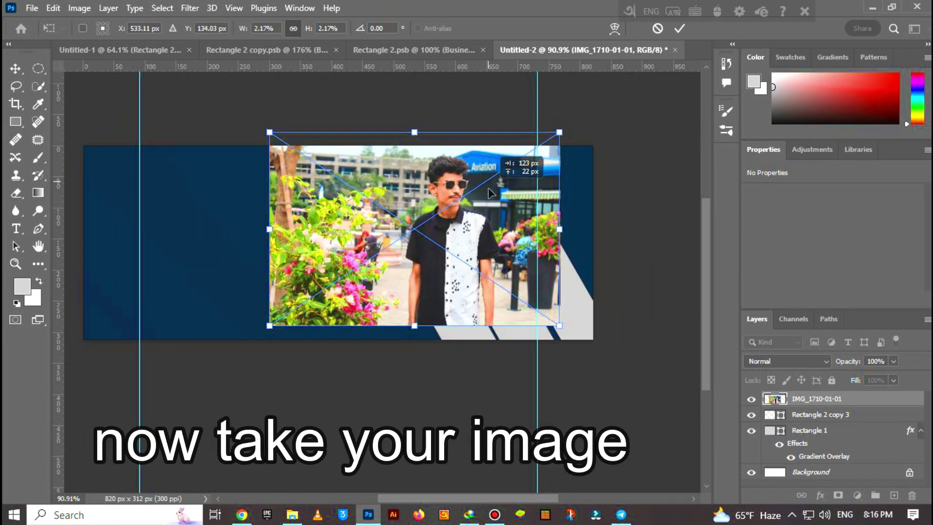
mouse_move(562, 322)
mouse_down()
mouse_move(589, 343)
mouse_move(573, 378)
mouse_move(552, 339)
mouse_up()
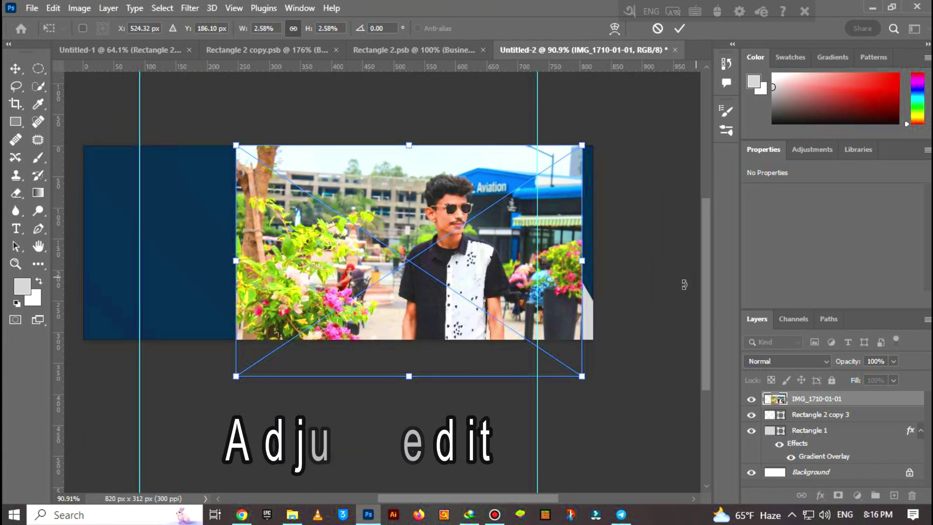
drag(574, 295, 582, 296)
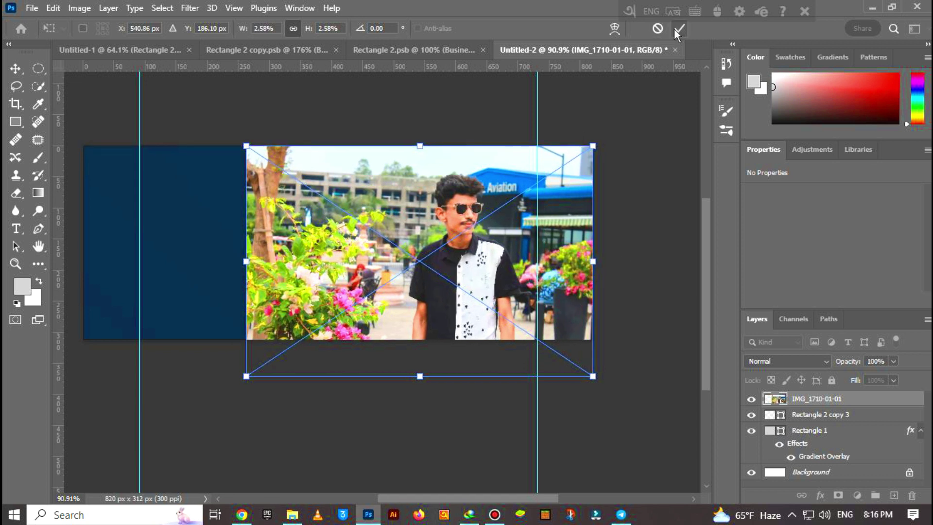
key(Return)
click(190, 8)
click(228, 104)
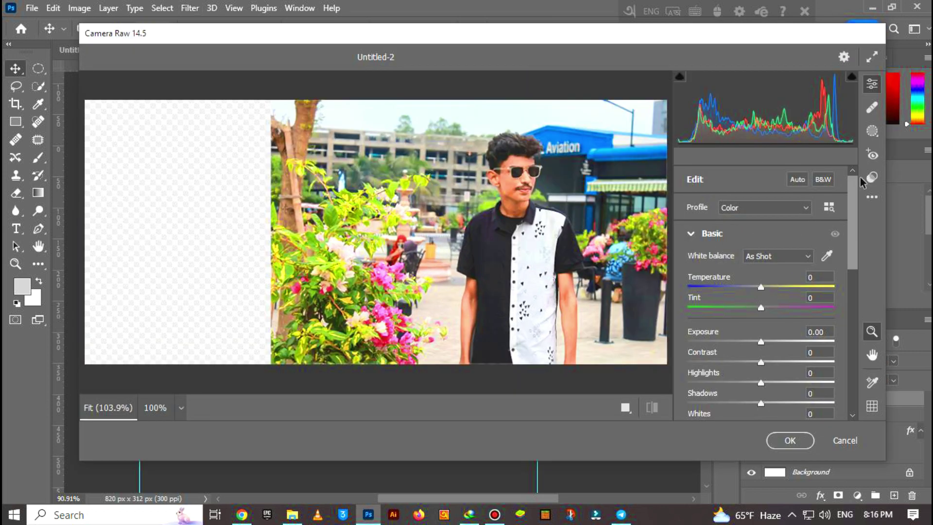
Step: Colour-grade the photo with a Camera Raw user preset
click(872, 177)
click(740, 256)
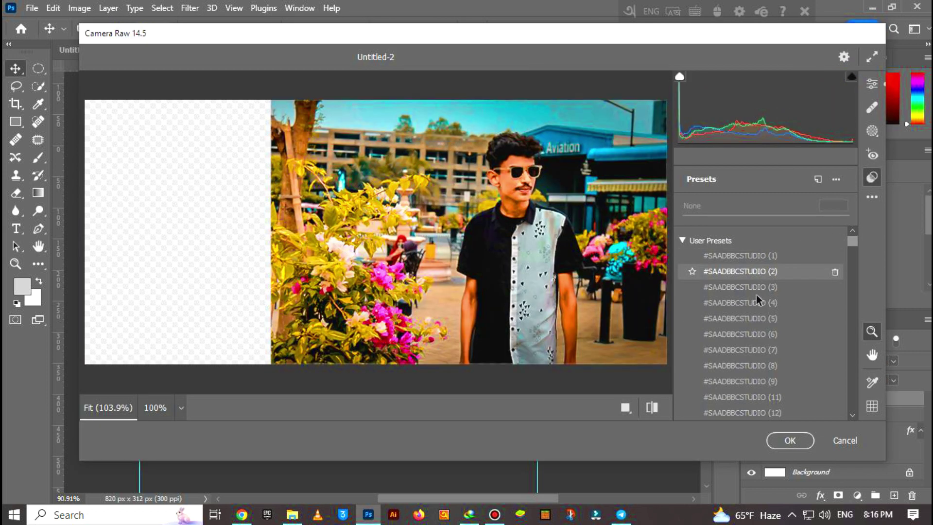
click(748, 335)
click(790, 441)
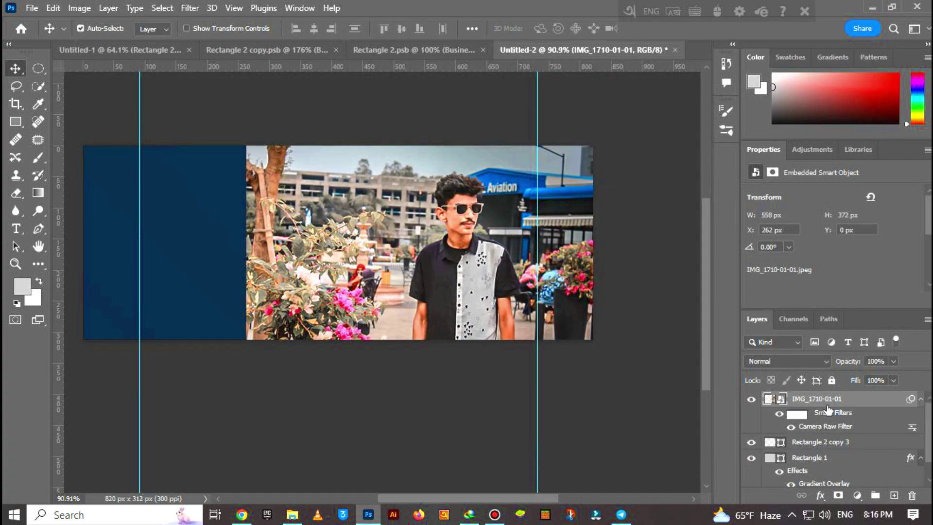
Step: Clip the photo inside the merged slanted bars and nudge it into place
right_click(828, 410)
click(700, 343)
drag(445, 237, 444, 237)
click(773, 441)
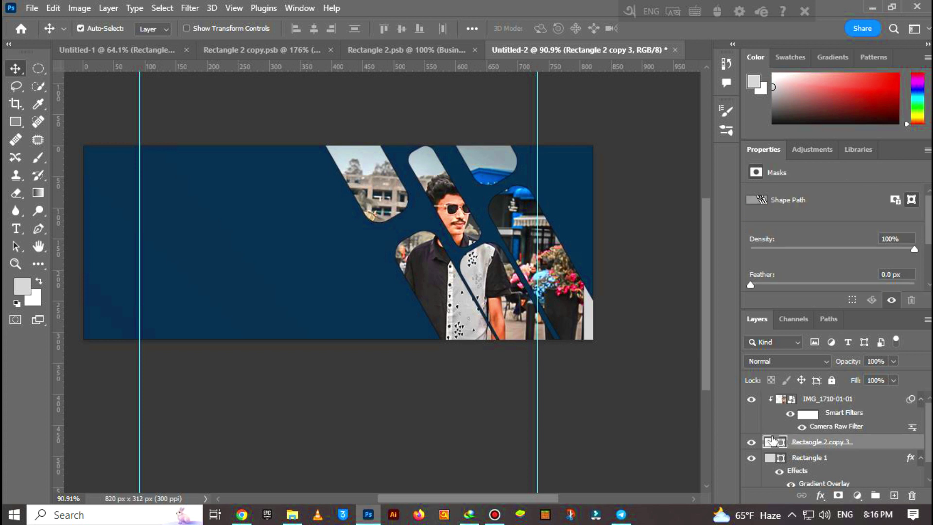
Step: Give the bars a 1 px white #ffffff stroke at 89% opacity
double_click(880, 440)
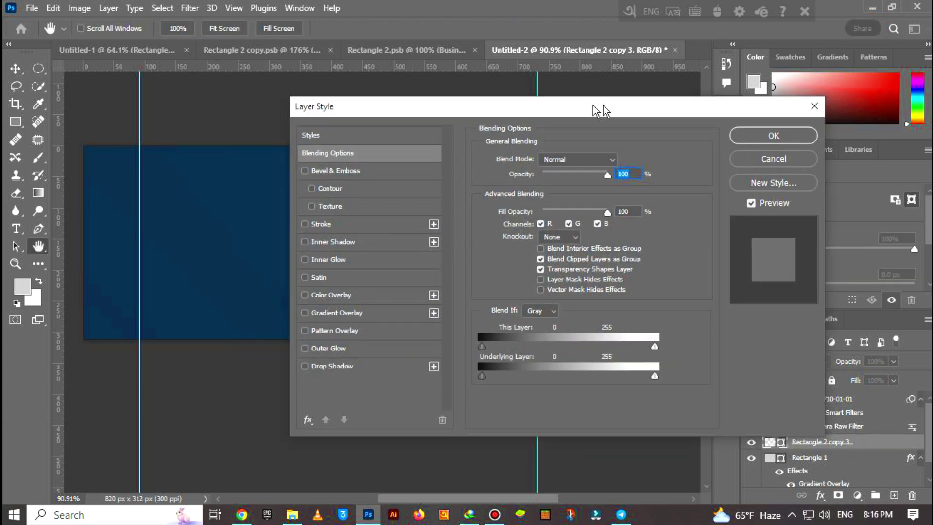
click(581, 205)
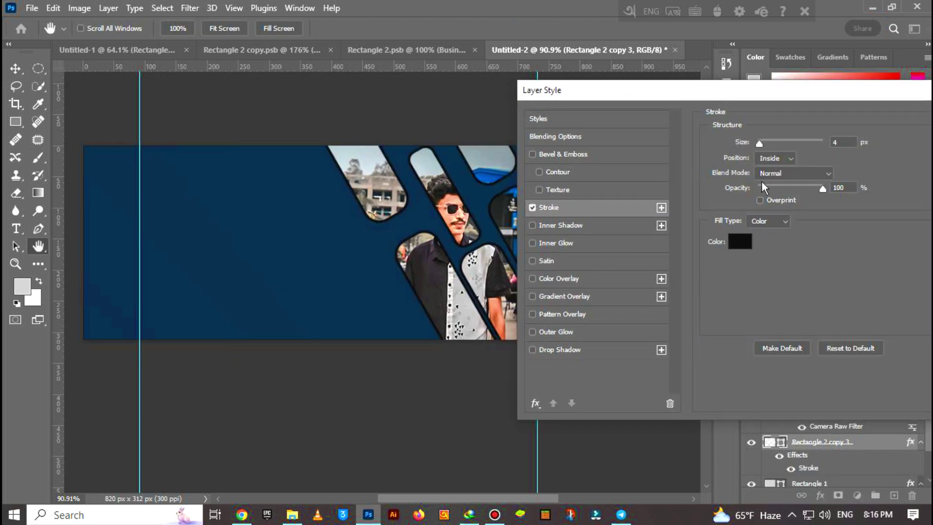
click(743, 242)
text(ffffff)
click(592, 90)
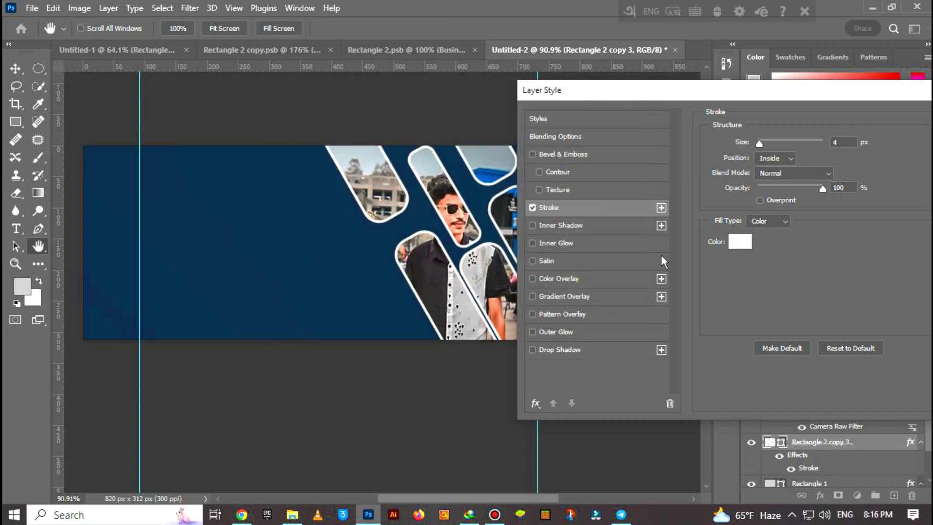
drag(827, 187, 792, 190)
drag(759, 143, 742, 146)
drag(793, 187, 817, 185)
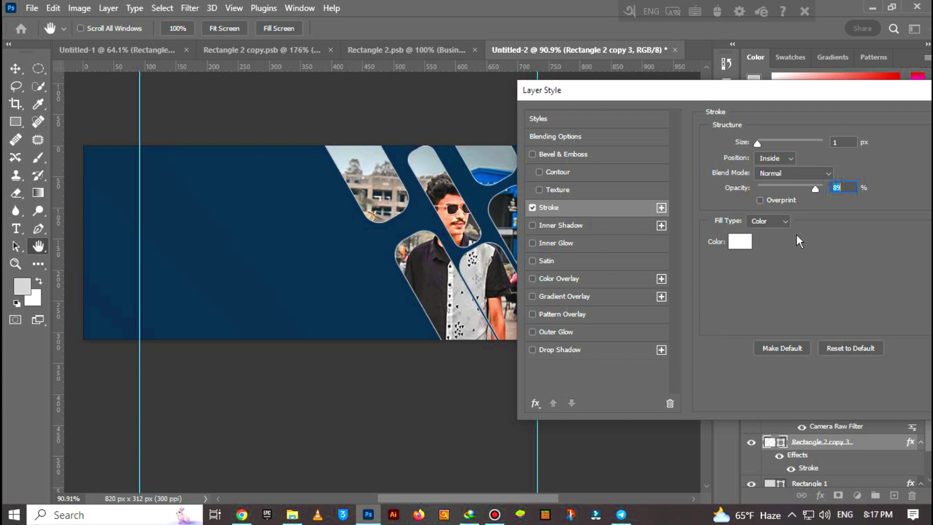
Step: Turn off inner shadow and inner glow, add an outer glow, and start a drop shadow
click(540, 225)
click(532, 224)
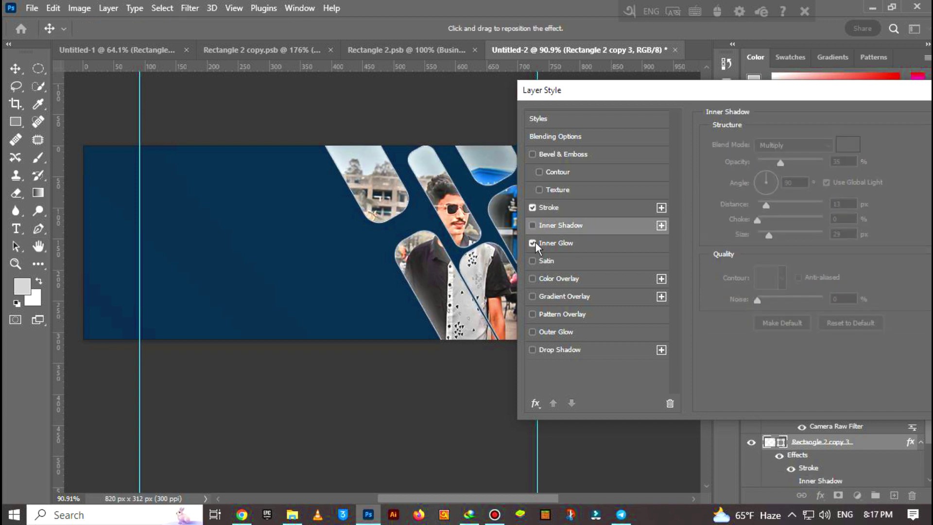
click(535, 243)
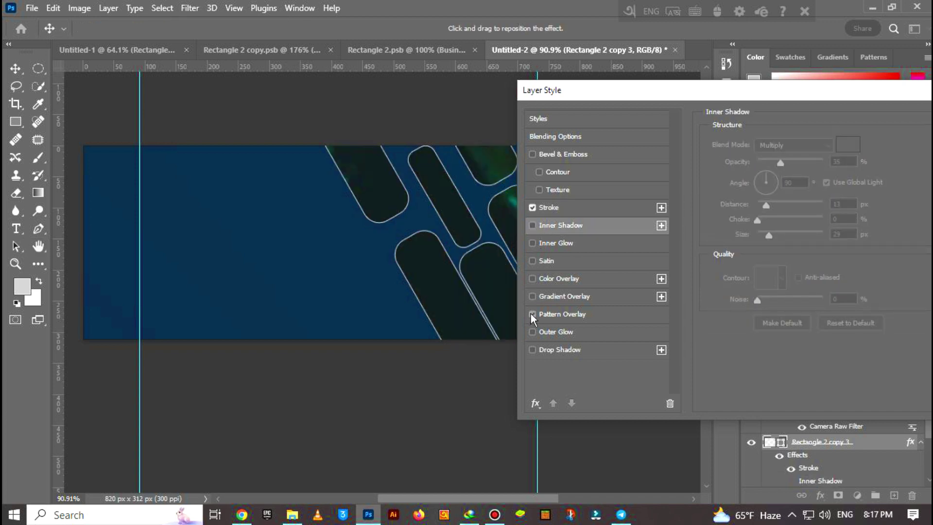
click(539, 332)
click(554, 331)
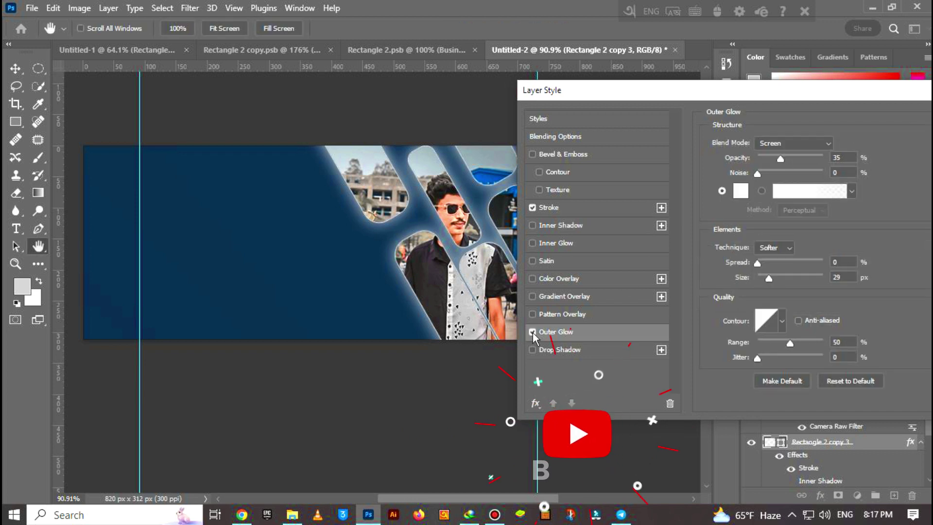
click(597, 350)
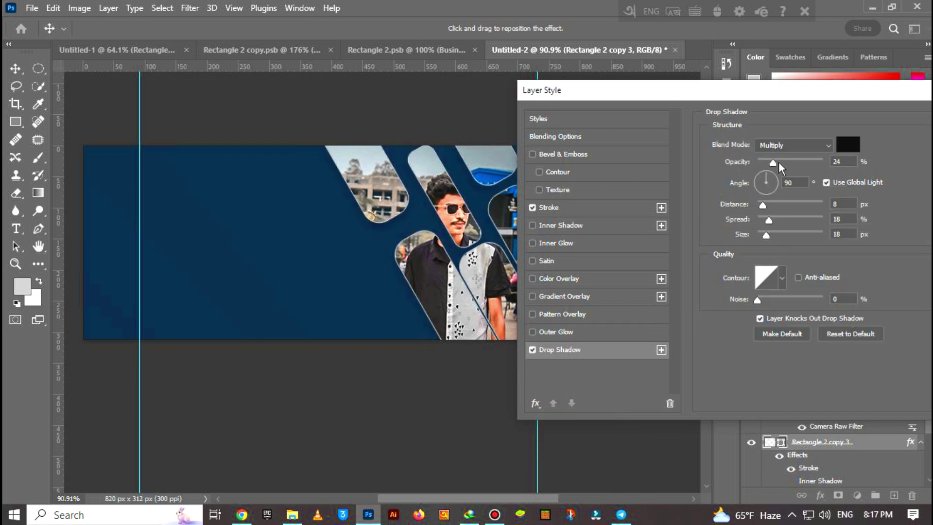
click(869, 130)
scroll(538, 277, down, 1)
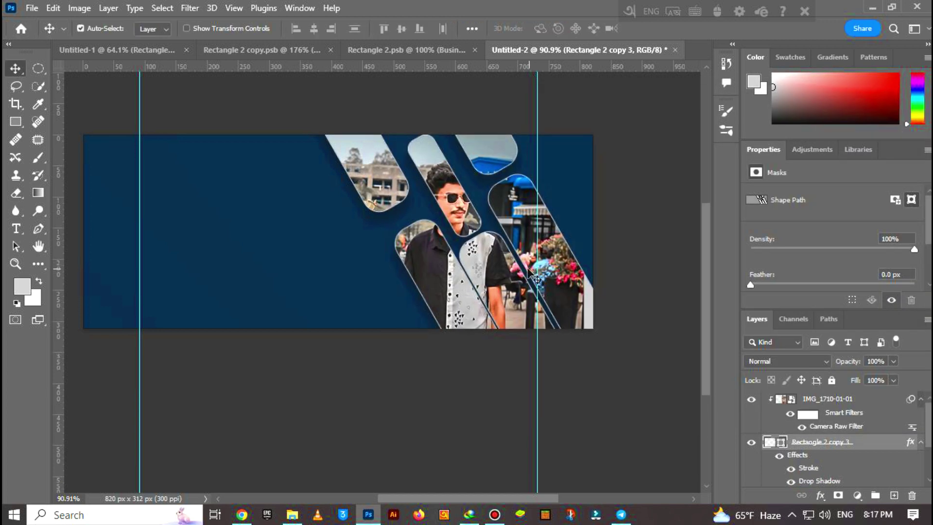
scroll(533, 276, up, 1)
scroll(454, 228, up, 2)
scroll(447, 218, up, 2)
scroll(447, 219, up, 1)
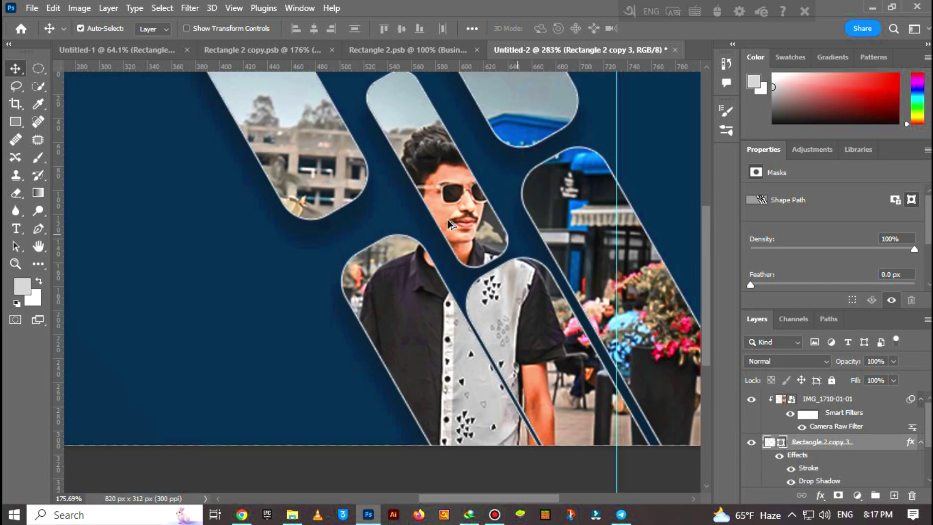
scroll(447, 219, down, 2)
scroll(447, 220, up, 2)
scroll(447, 220, down, 1)
scroll(447, 218, down, 1)
scroll(503, 397, down, 1)
scroll(340, 237, up, 1)
scroll(340, 237, down, 2)
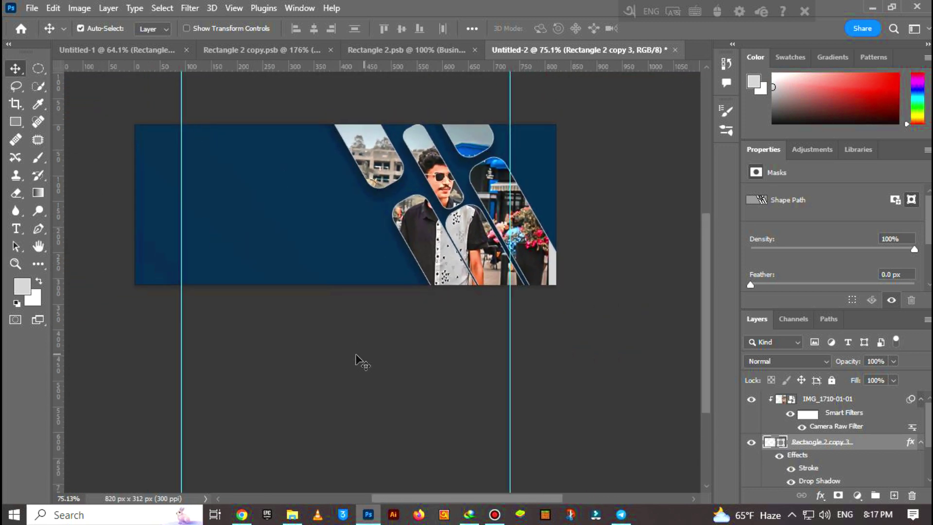
Step: Draw a large rectangle rotated about -13° and stretched over the banner's left half
key(u)
mouse_move(229, 136)
mouse_down()
mouse_move(296, 297)
mouse_move(375, 316)
mouse_move(389, 339)
mouse_move(336, 354)
mouse_up()
key(ctrl+t)
key(v)
key(ctrl+t)
drag(381, 318, 389, 379)
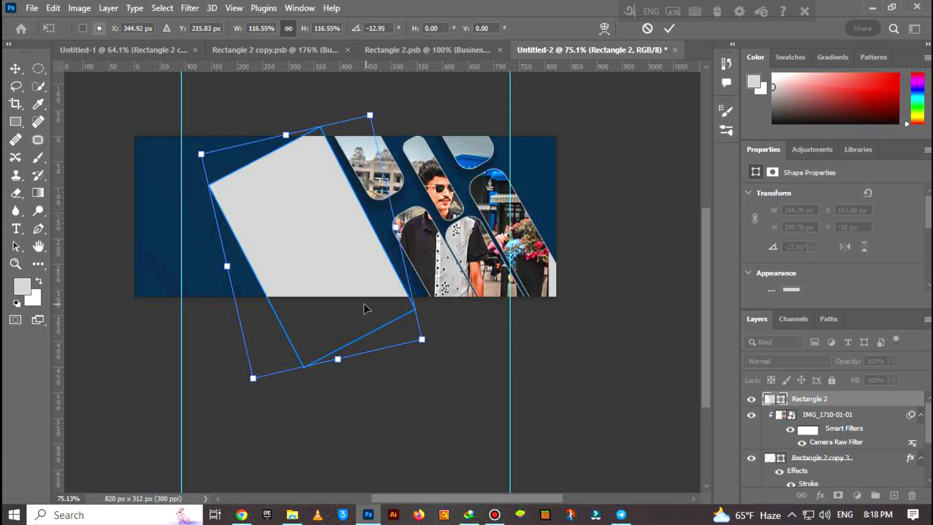
drag(282, 137, 258, 83)
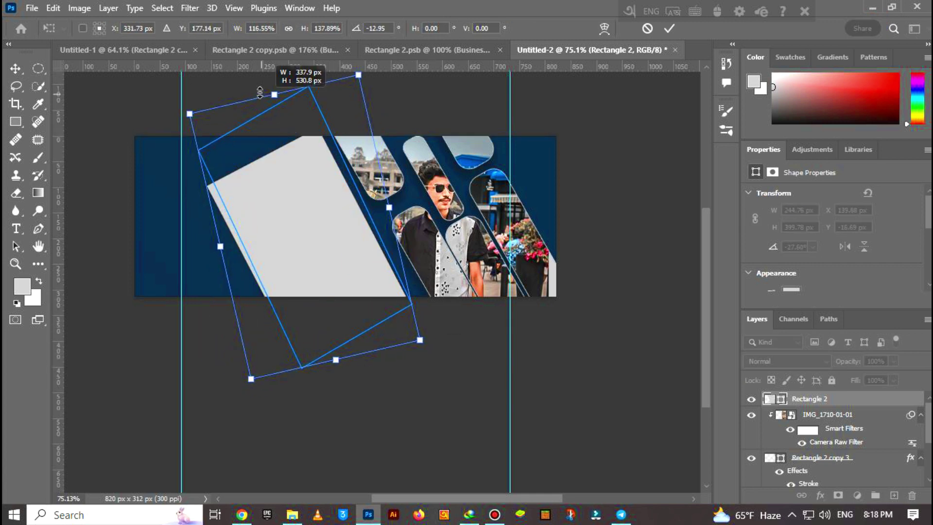
drag(292, 230, 293, 217)
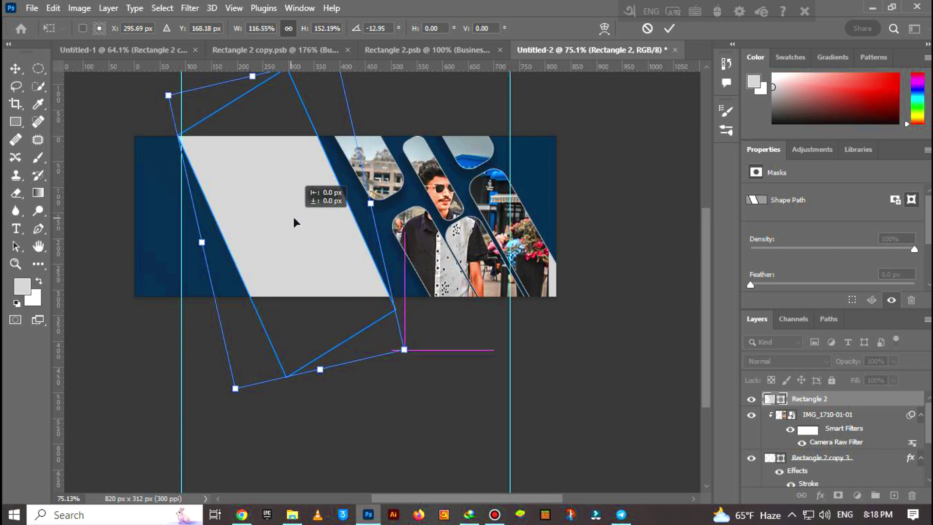
double_click(318, 259)
key(Return)
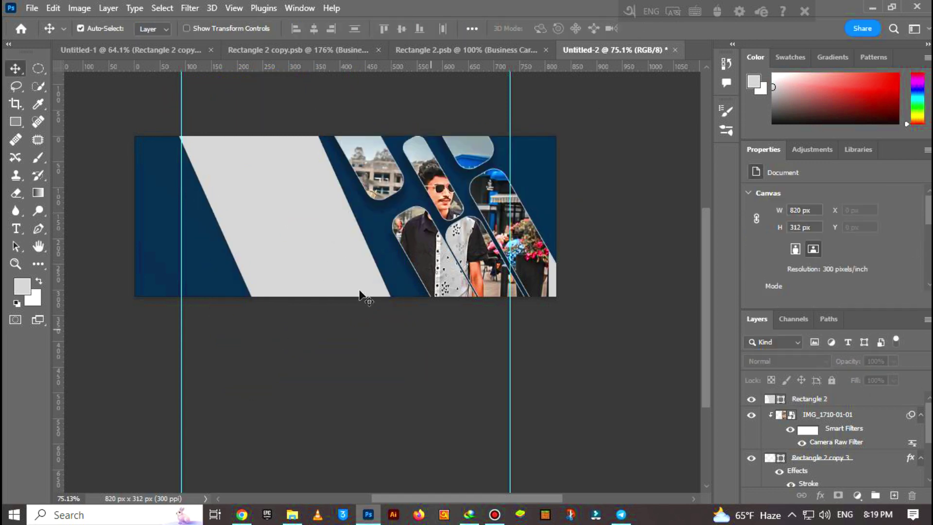
Step: Duplicate the grey band and set the foreground colour to yellow
key(ctrl+j)
click(22, 286)
key(Return)
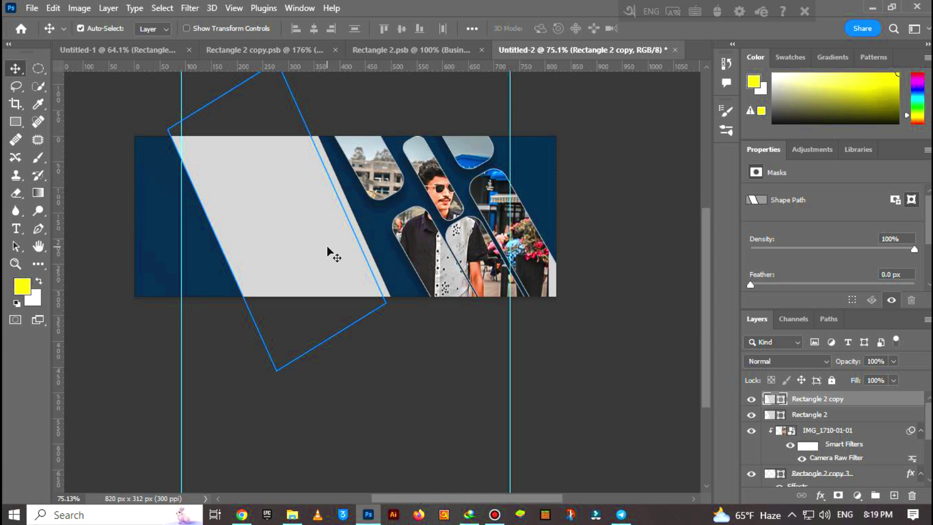
drag(327, 250, 319, 246)
key(ctrl+z)
scroll(801, 243, down, 1)
scroll(314, 275, down, 1)
scroll(875, 210, up, 1)
Step: Give the duplicated band a yellow-green Greens-preset Gradient Overlay at 56% scale
double_click(868, 401)
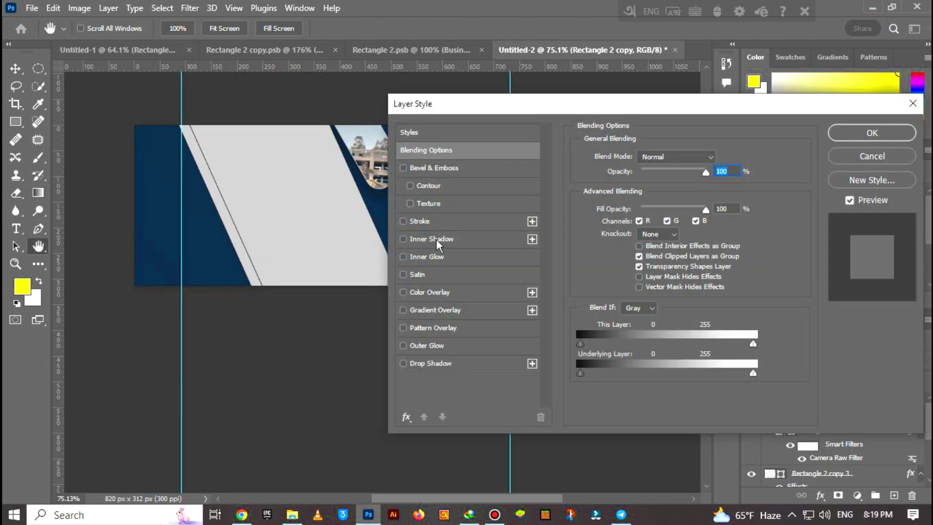
click(402, 314)
click(662, 187)
click(326, 99)
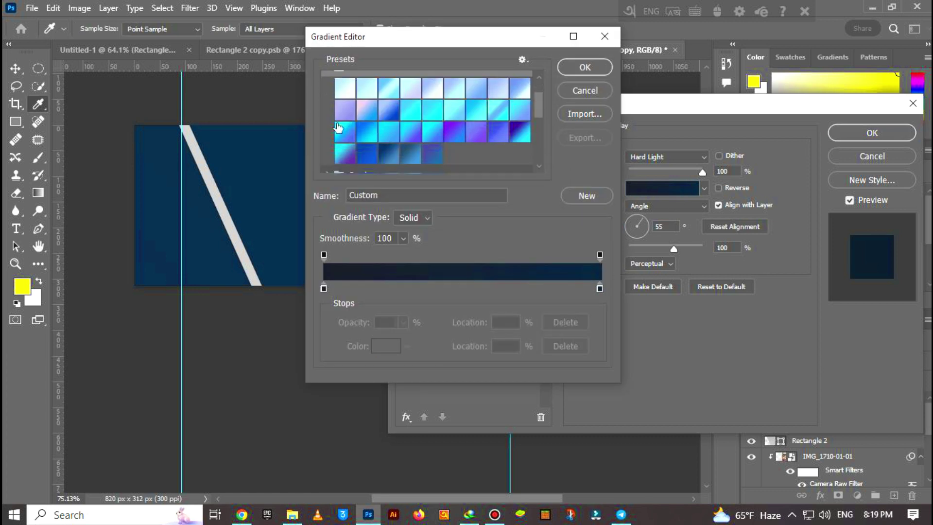
scroll(326, 122, down, 2)
click(328, 127)
click(328, 101)
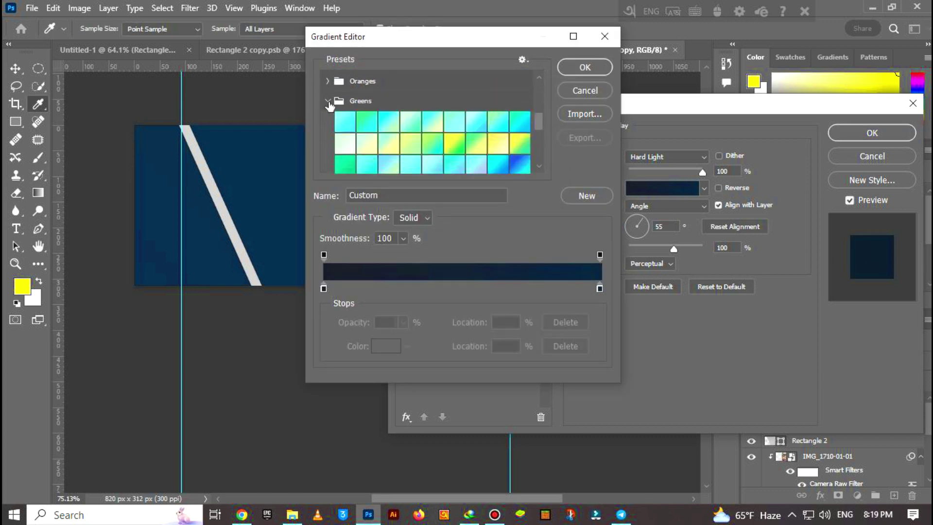
click(344, 162)
click(585, 67)
drag(673, 248, 649, 249)
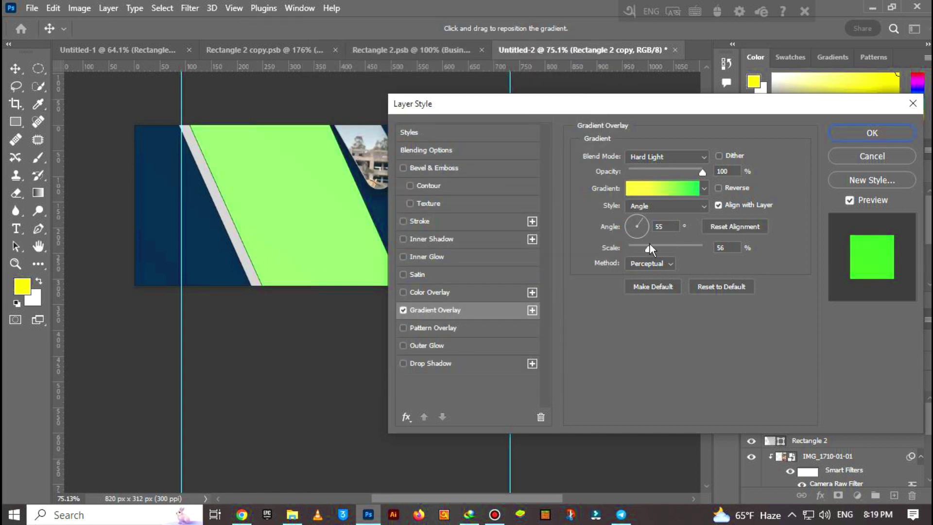
click(854, 137)
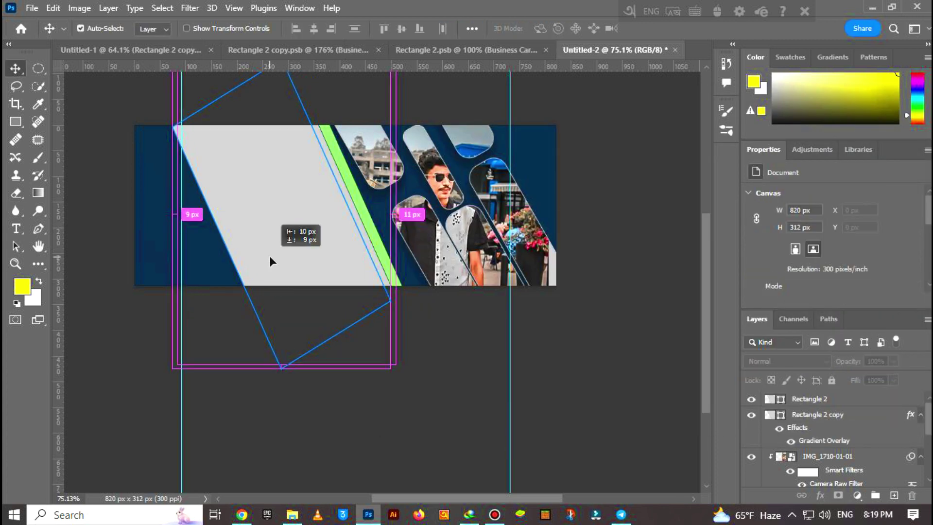
Step: Alt-drag another band copy and give it Bevel & Emboss plus a pink Reds-preset Gradient Overlay
drag(249, 264, 271, 254)
double_click(873, 402)
click(403, 167)
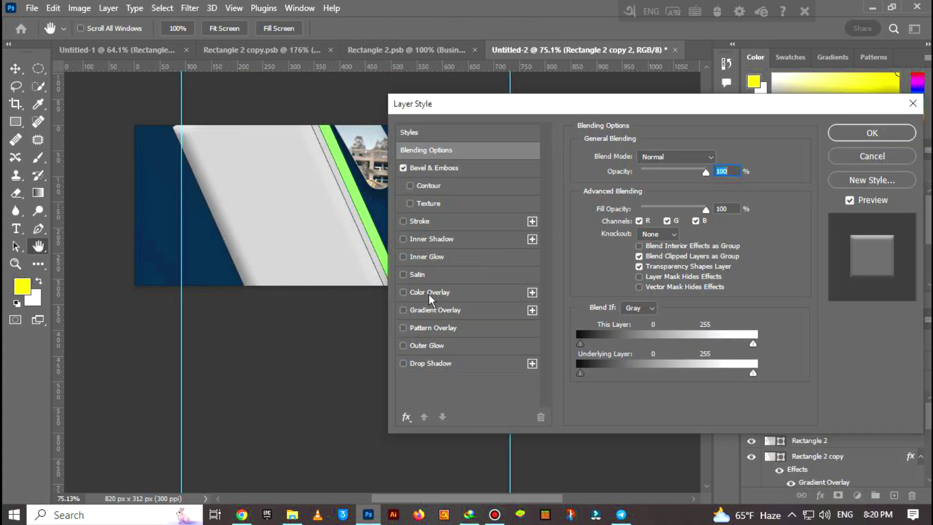
click(429, 293)
click(425, 310)
click(327, 138)
click(416, 137)
click(585, 67)
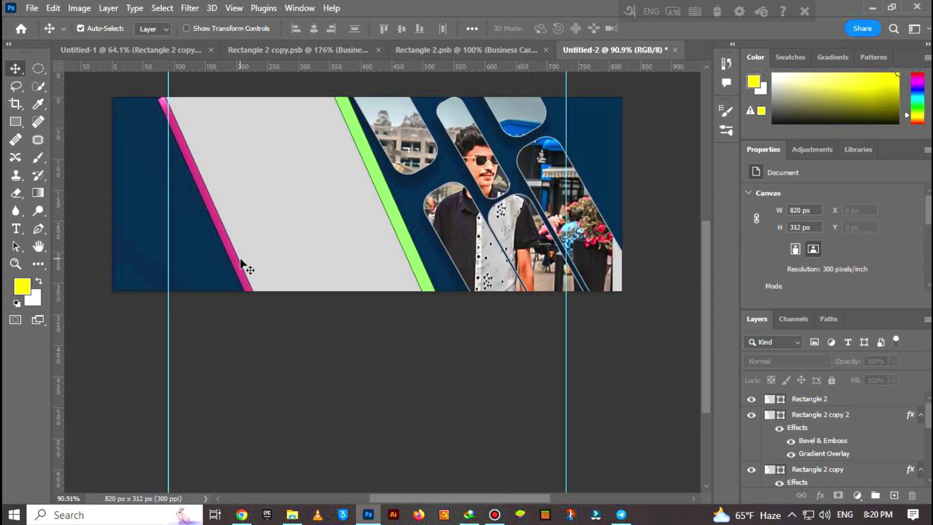
Step: Grade the IMG_1828 photo with a saved Camera Raw Filter preset
click(233, 110)
click(872, 177)
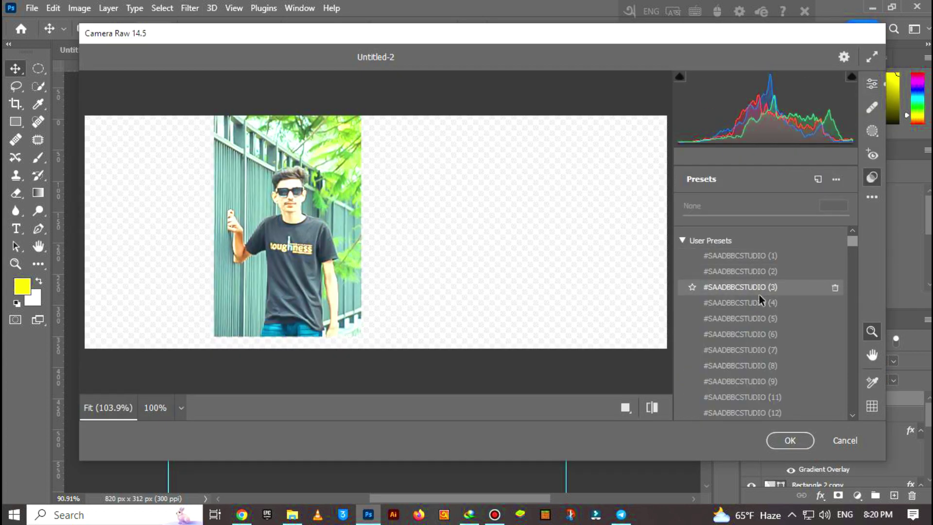
click(790, 440)
Step: Rotate the photo about -21°, enlarge it, and clip it into the grey band
key(ctrl+t)
mouse_move(367, 312)
mouse_down()
mouse_move(397, 283)
mouse_move(423, 313)
mouse_up()
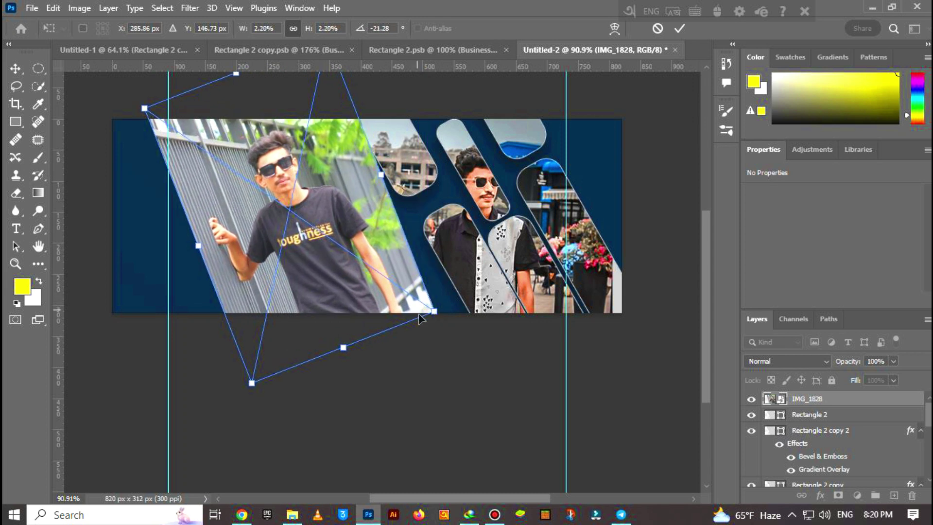
key(Return)
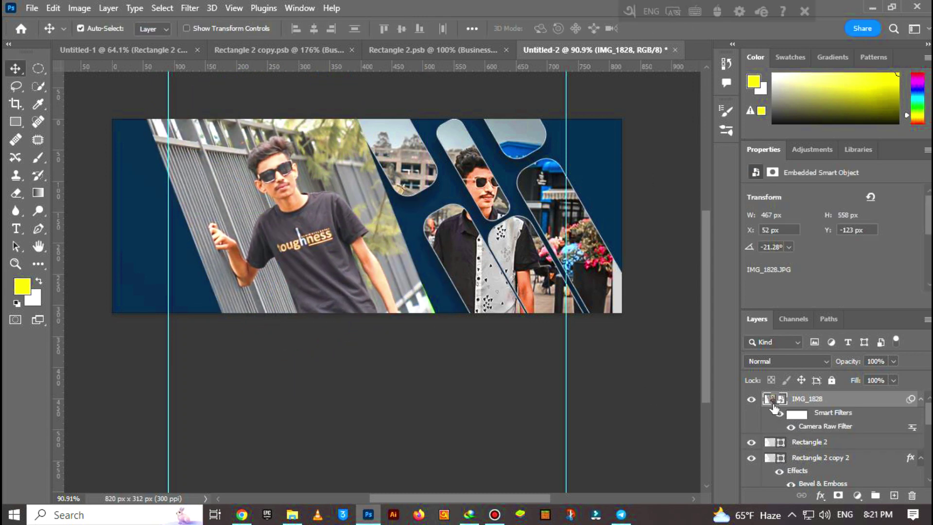
mouse_move(775, 407)
mouse_down()
mouse_move(778, 450)
mouse_move(798, 407)
mouse_up()
right_click(797, 407)
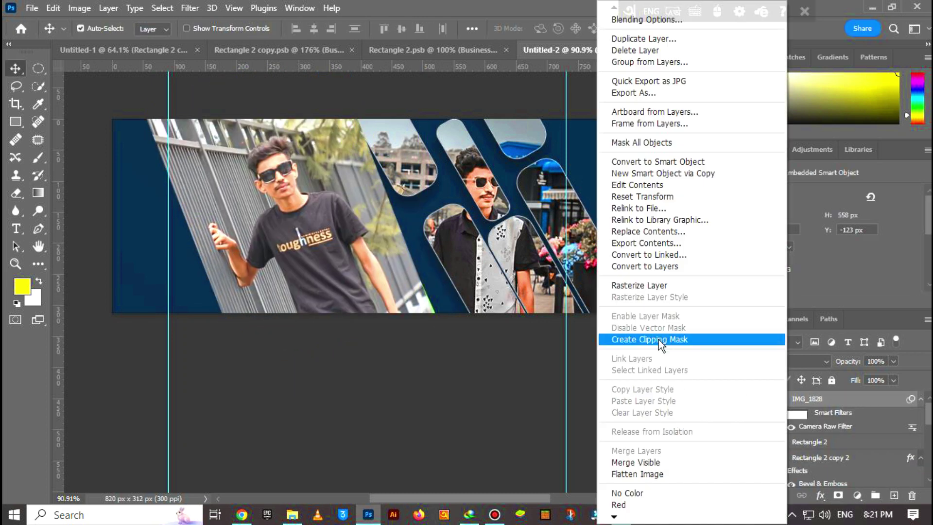
click(661, 340)
Step: Add a magenta (#ff00ff) Outer Glow to the grey band
double_click(853, 442)
click(404, 345)
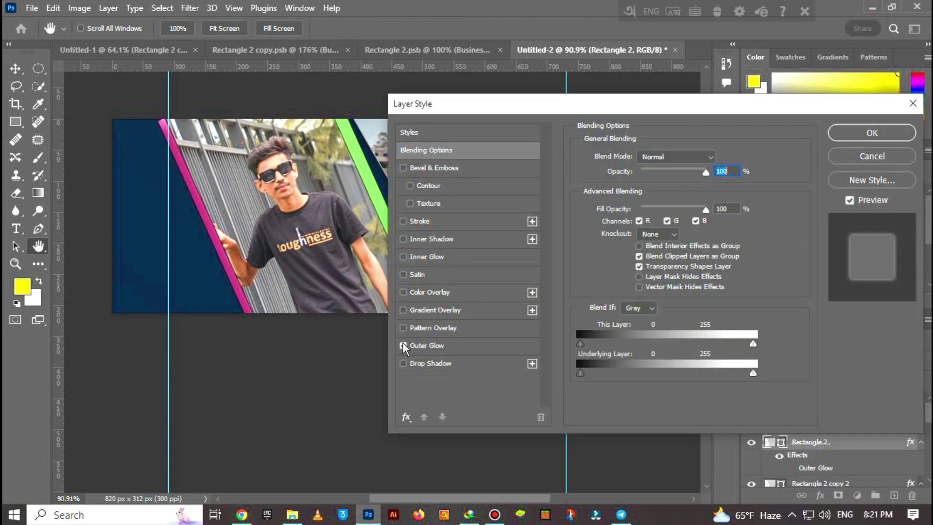
click(462, 344)
click(627, 202)
text(ff00ff)
key(Return)
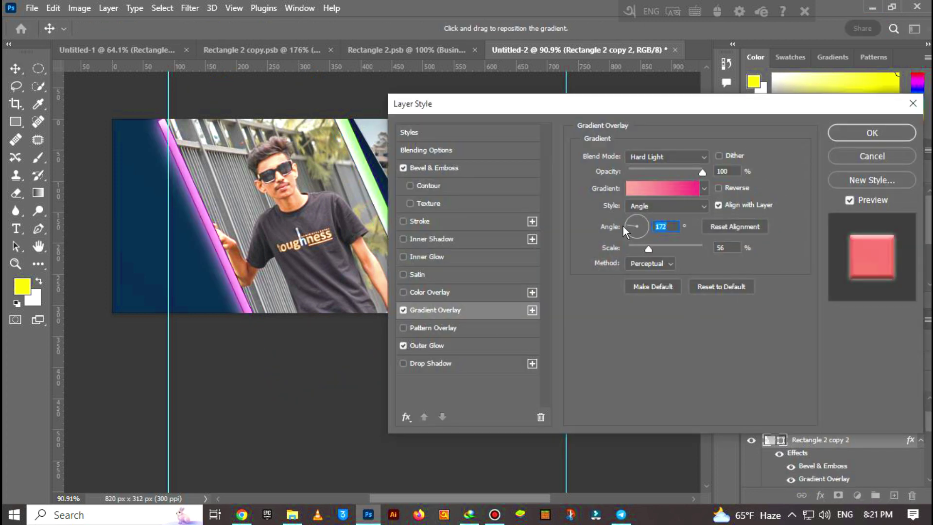
click(872, 158)
Step: Add a green Outer Glow to the green band's layer
key(alt+bracketleft)
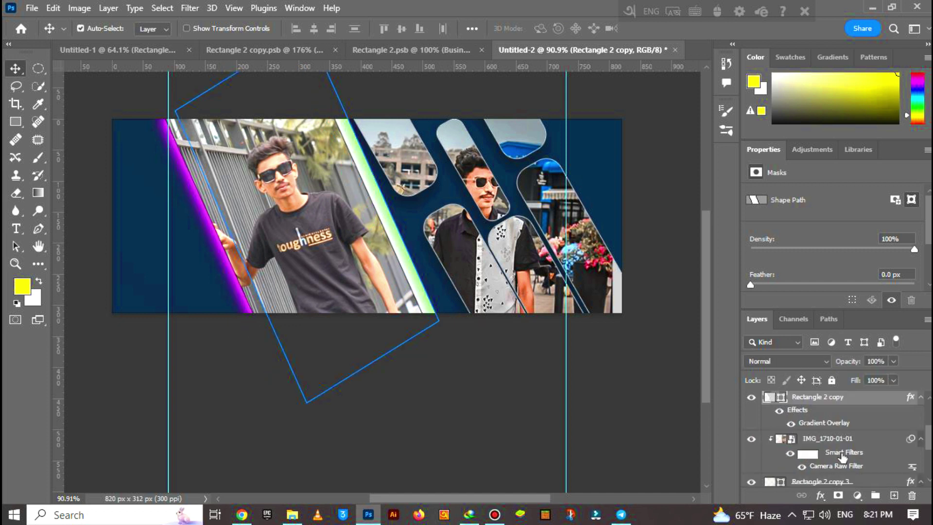
scroll(802, 442, down, 3)
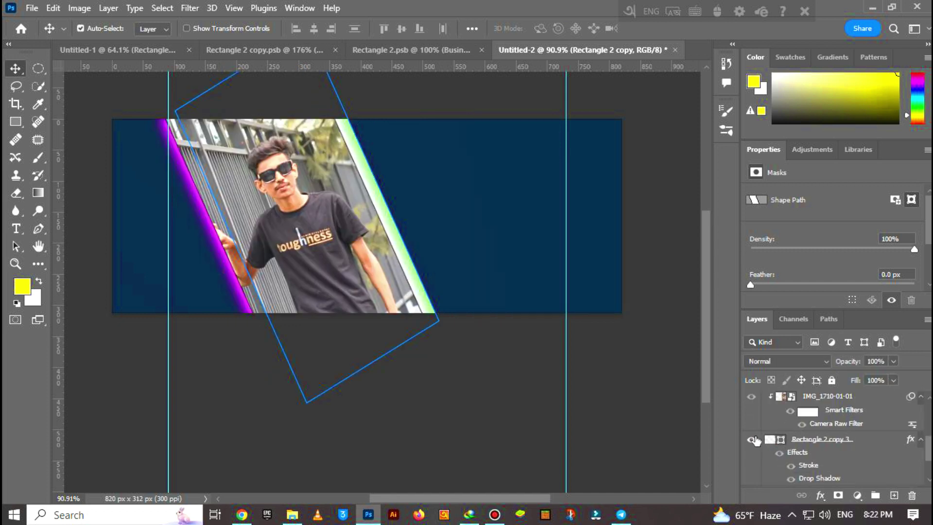
double_click(768, 398)
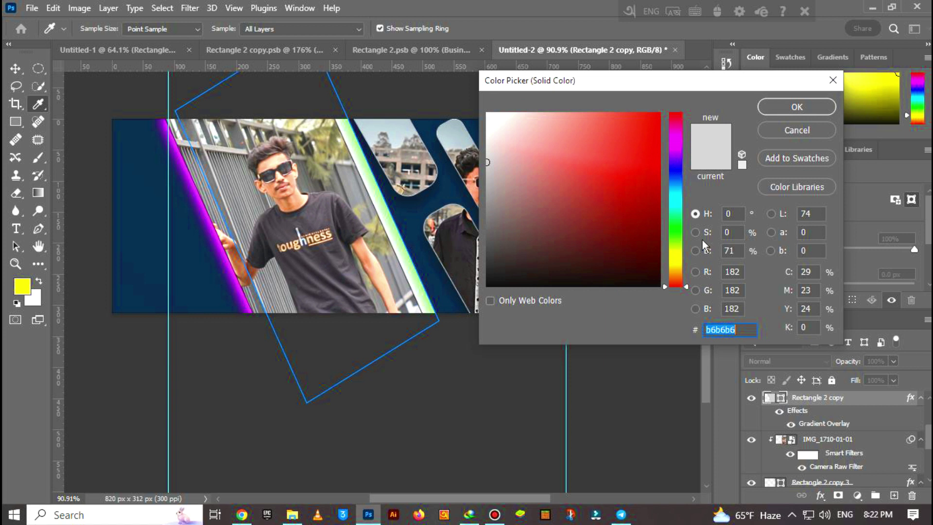
key(Escape)
click(410, 345)
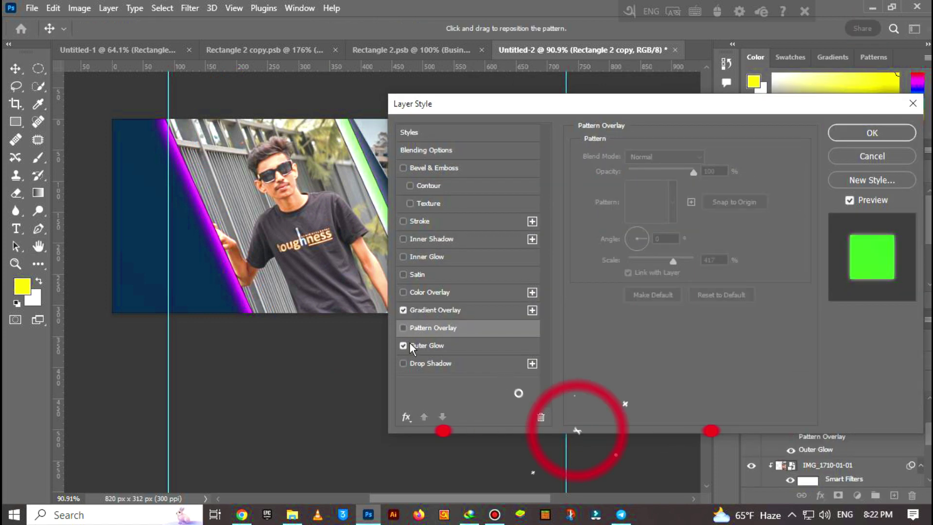
click(661, 204)
key(Return)
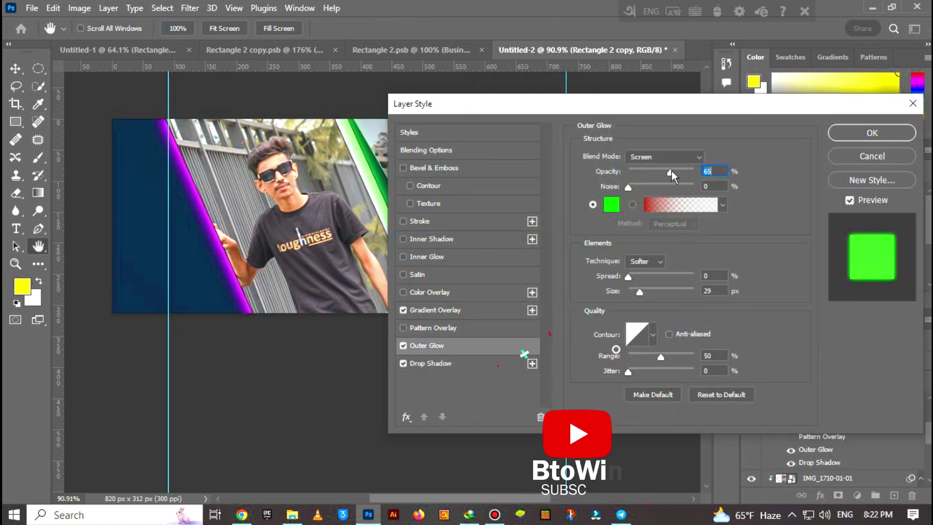
click(872, 136)
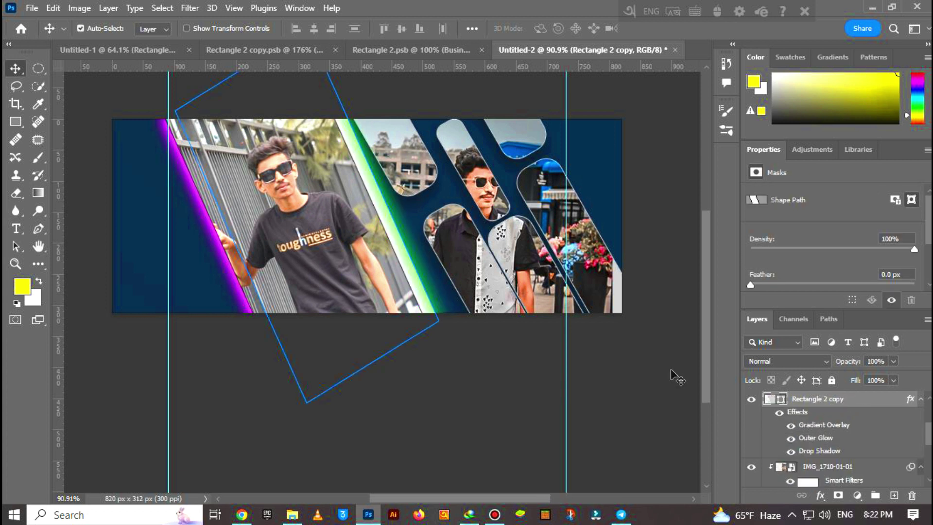
Step: Nudge Rectangle 1 down 8 px, then undo the move
drag(232, 287, 232, 291)
key(ctrl+z)
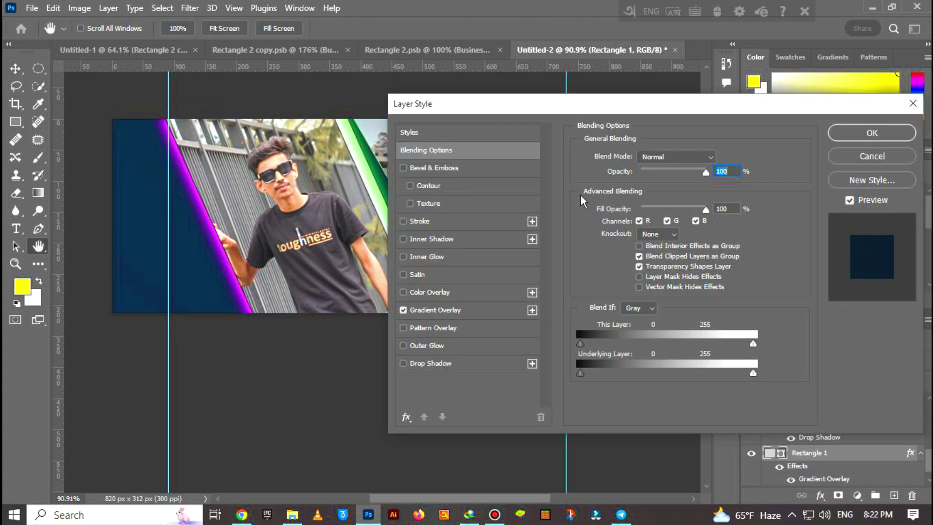
click(870, 153)
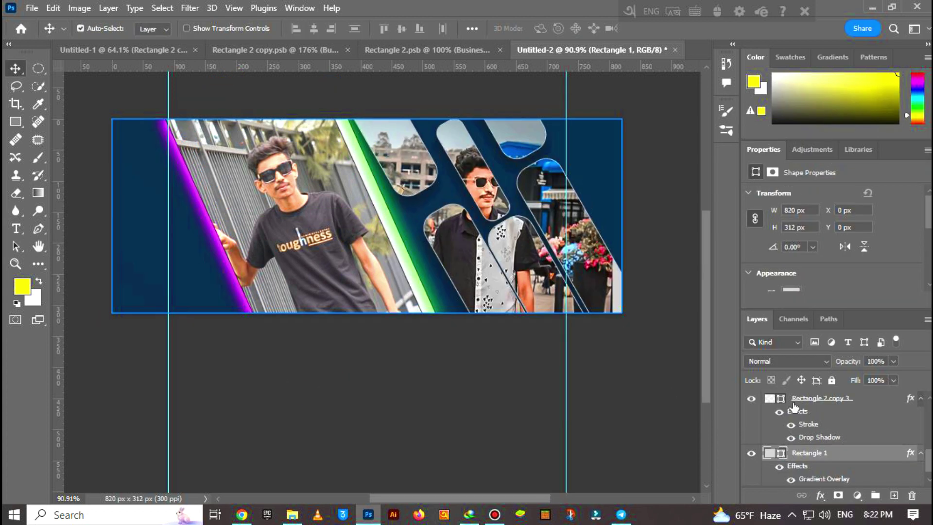
Step: Reopen the green stripe's Outer Glow settings and edit its Size value
scroll(826, 427, down, 2)
click(854, 403)
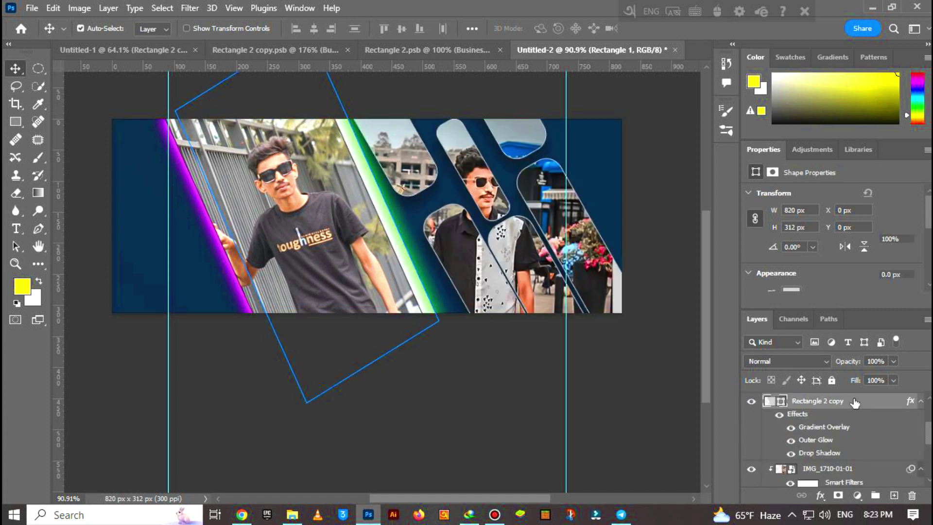
double_click(854, 402)
click(471, 135)
click(423, 345)
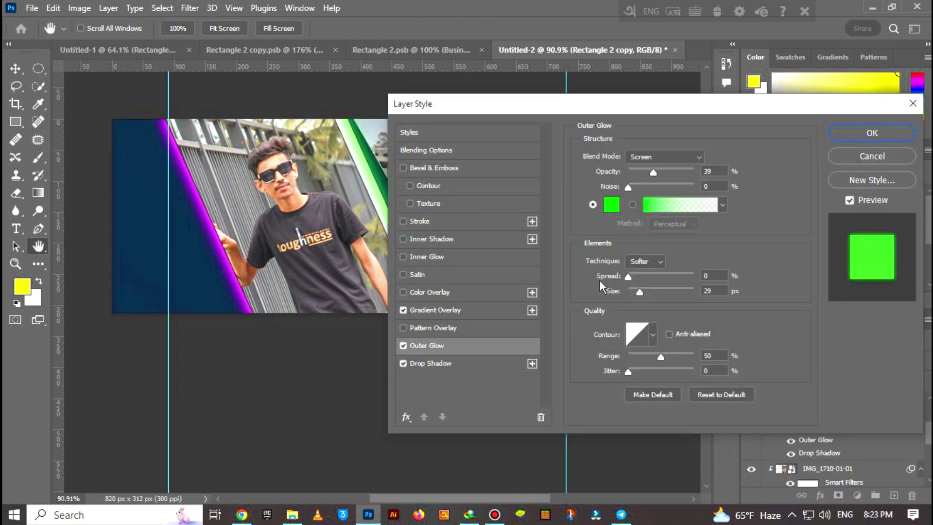
click(638, 300)
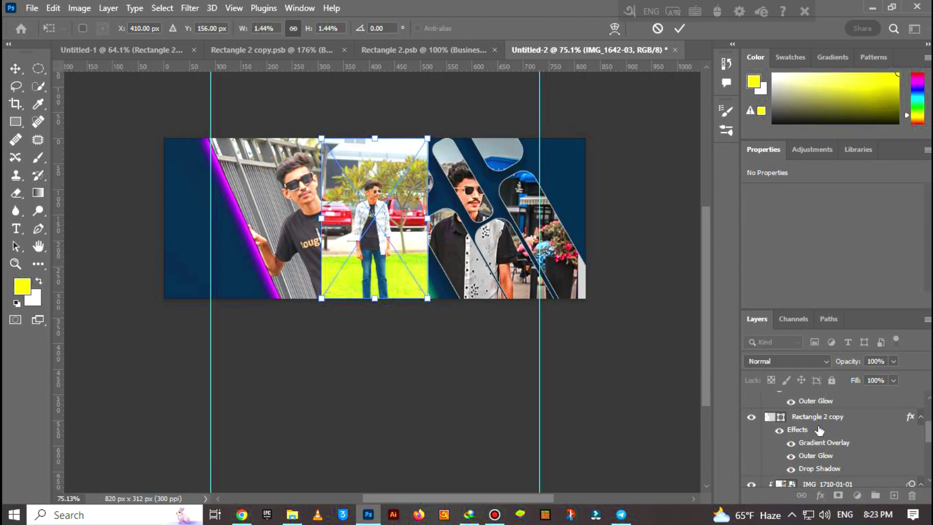
Step: Move IMG_1642-03 to the left edge, scale and tilt it, and blend it as Overlay
scroll(820, 430, down, 3)
drag(405, 226, 243, 263)
mouse_move(264, 335)
mouse_down()
mouse_move(322, 354)
mouse_move(340, 335)
mouse_up()
click(679, 28)
click(788, 361)
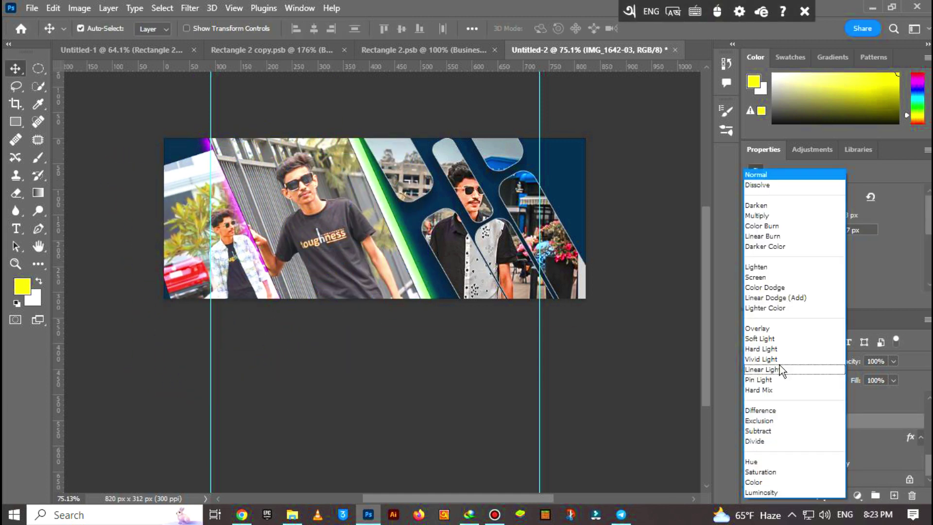
click(779, 328)
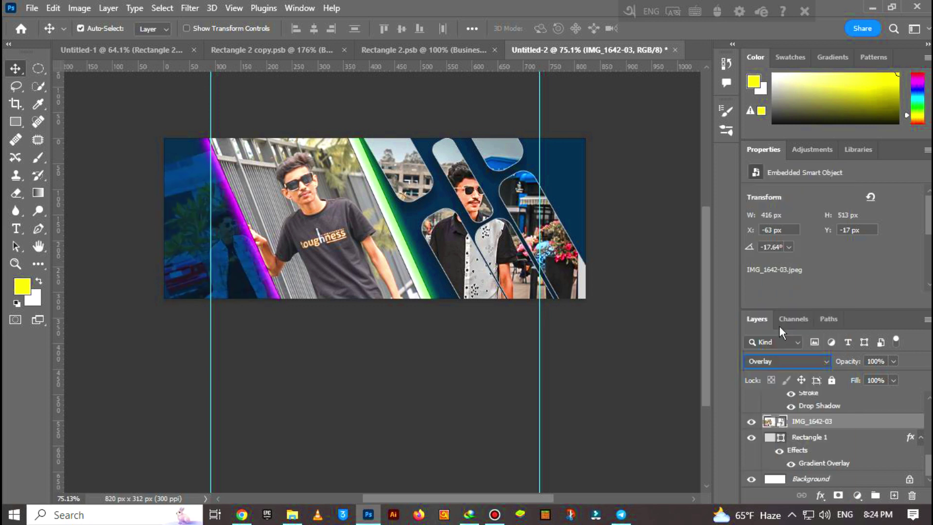
Step: Pick the Brush tool, rasterize the photo layer for painting, and adjust brush settings
click(39, 156)
click(460, 270)
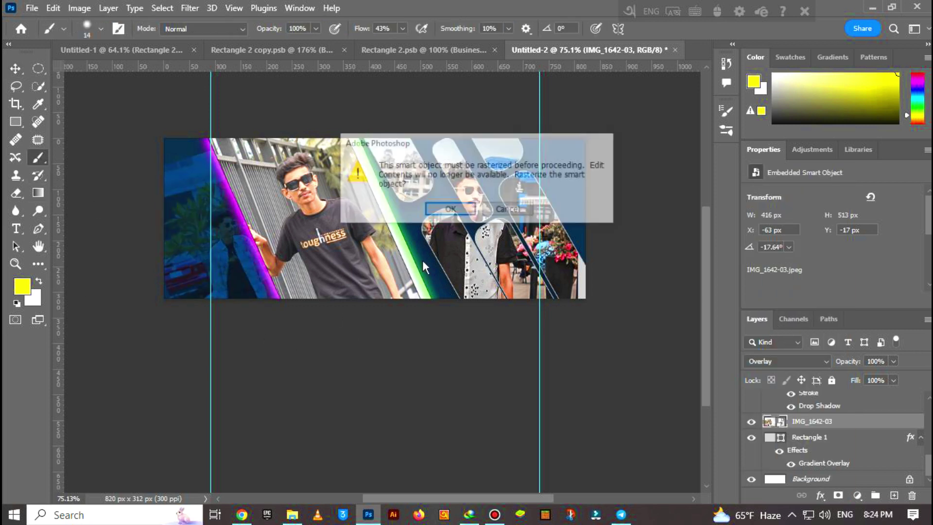
key(Return)
right_click(343, 198)
key(shift+minus)
key(Escape)
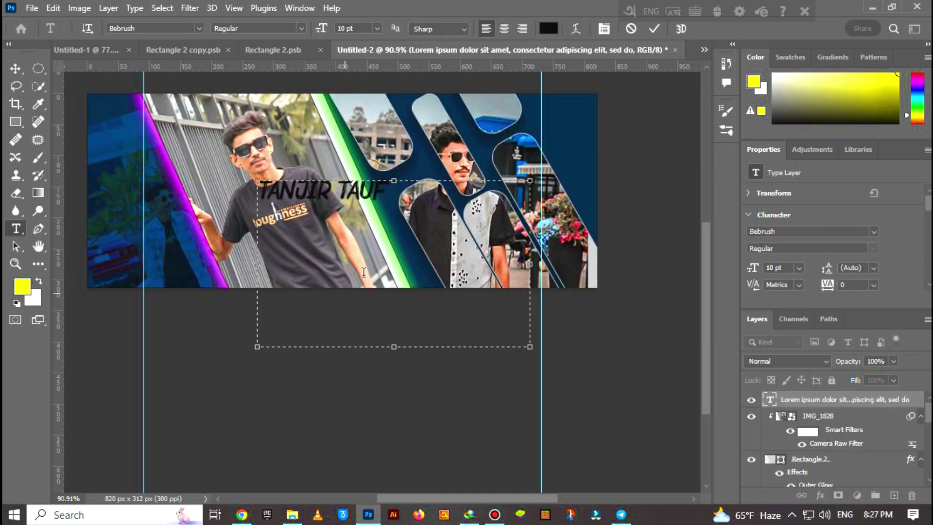
Step: Set the title text to Oswald Stencil Bold in white #ffffff
click(206, 28)
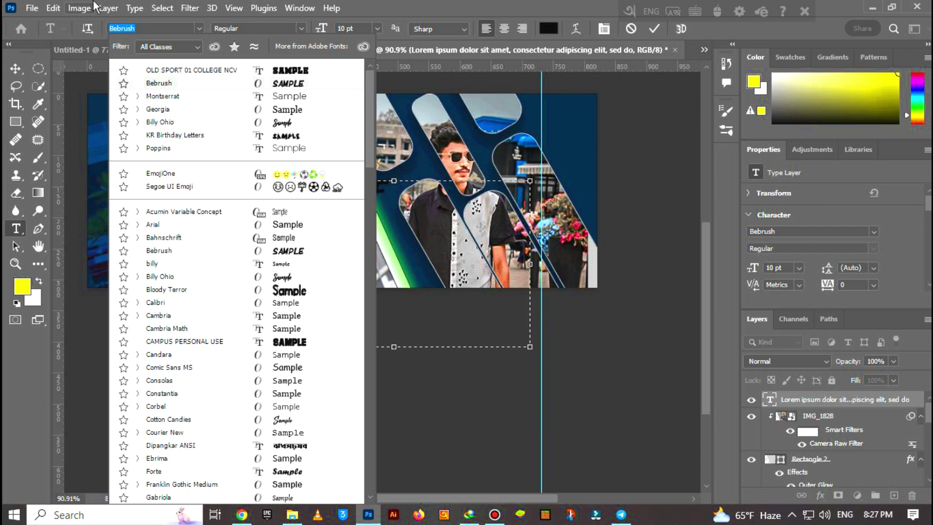
click(206, 28)
text(o)
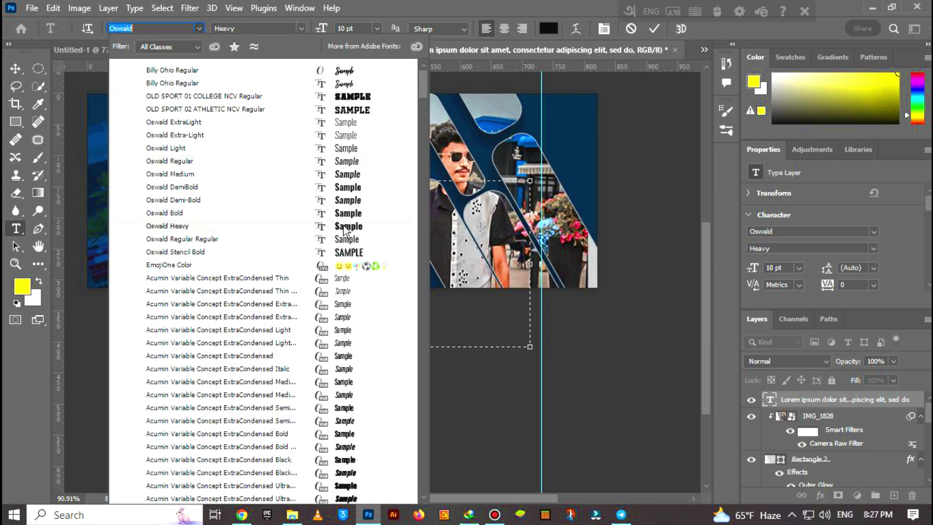
click(345, 252)
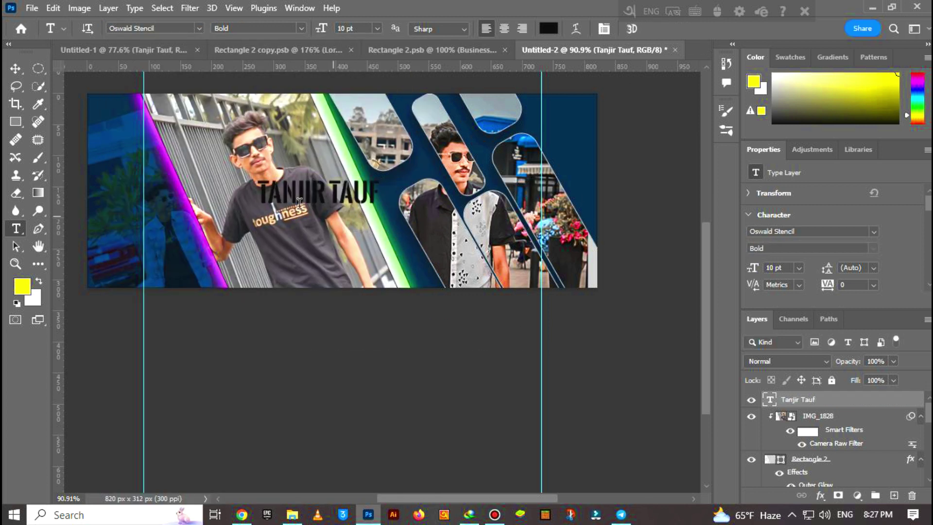
click(548, 28)
text(ffffff)
key(Return)
click(655, 28)
Step: Enlarge, tilt and move the TANJIR TAUF title toward the banner's lower left
key(ctrl+t)
drag(256, 181, 125, 136)
drag(267, 155, 305, 218)
mouse_move(559, 301)
mouse_down()
mouse_move(561, 323)
mouse_move(643, 283)
mouse_up()
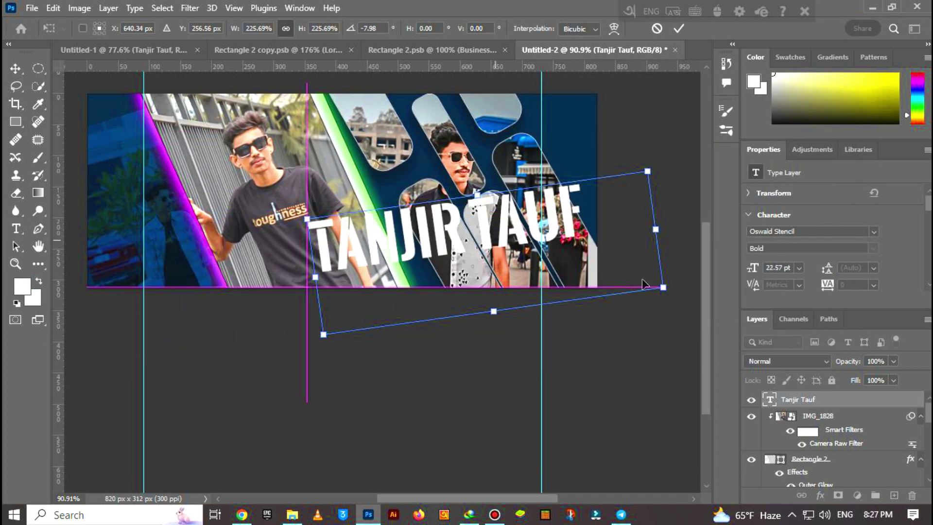
drag(359, 228, 236, 239)
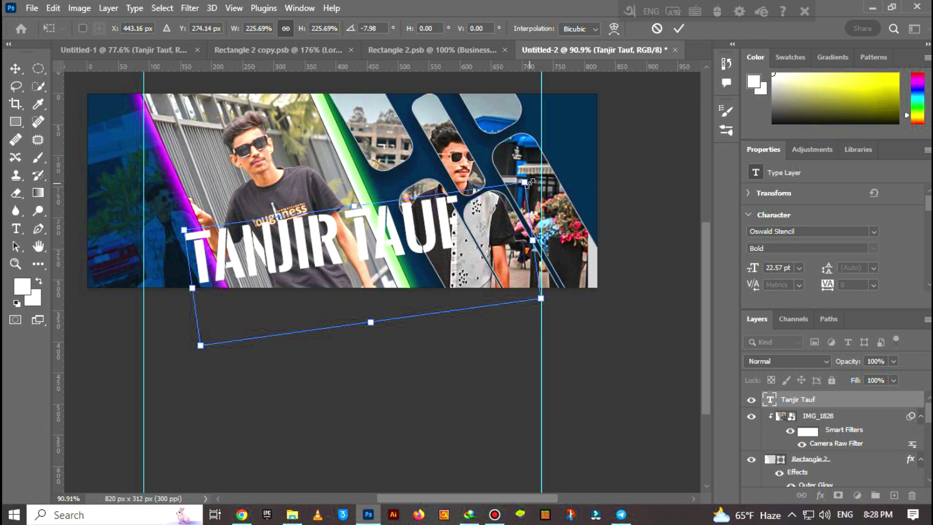
drag(528, 183, 466, 211)
drag(384, 257, 359, 262)
mouse_move(454, 304)
mouse_down()
mouse_move(450, 272)
mouse_move(413, 267)
mouse_up()
click(818, 415)
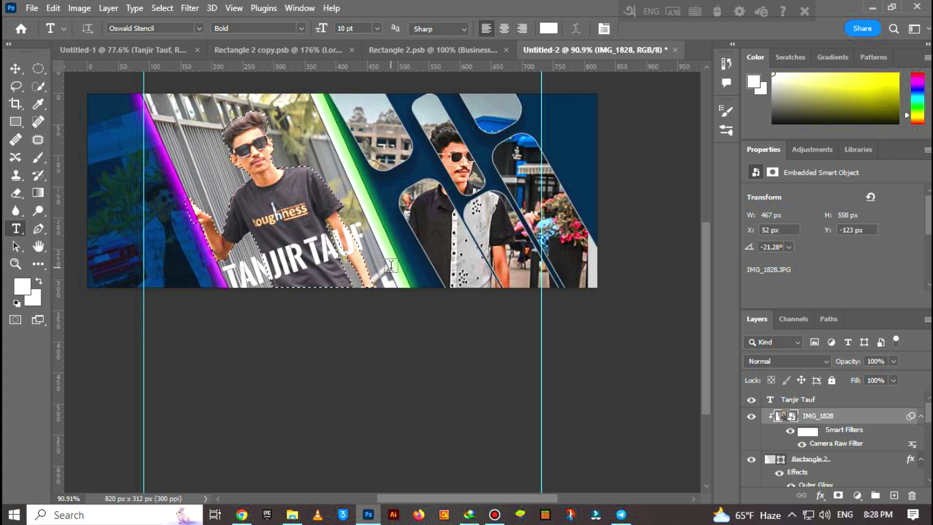
Step: Copy the selected man onto his own layer and convert the title into a Smart Object
key(ctrl+j)
right_click(826, 398)
click(646, 192)
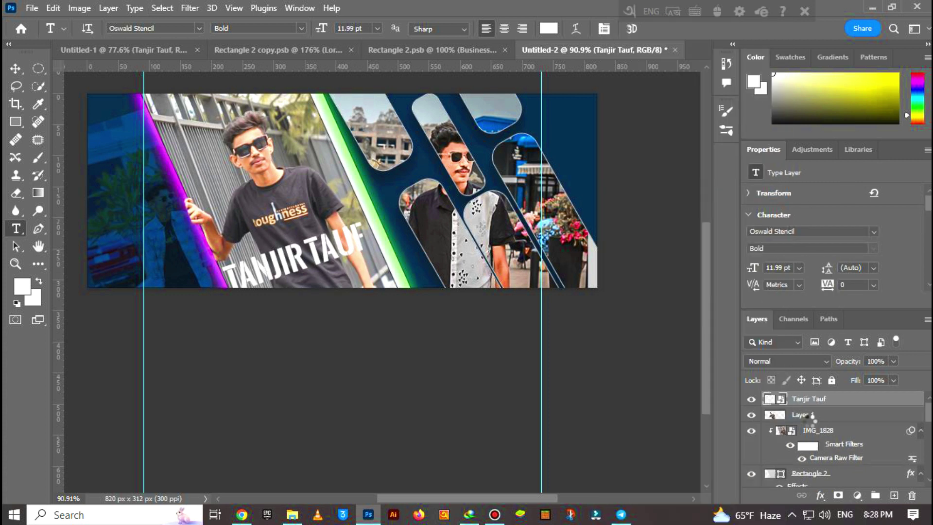
Step: Give the TANJIR TAUF title a Drop Shadow and a Stroke
double_click(872, 403)
click(427, 374)
mouse_move(650, 229)
mouse_down()
mouse_move(634, 244)
mouse_move(651, 244)
mouse_up()
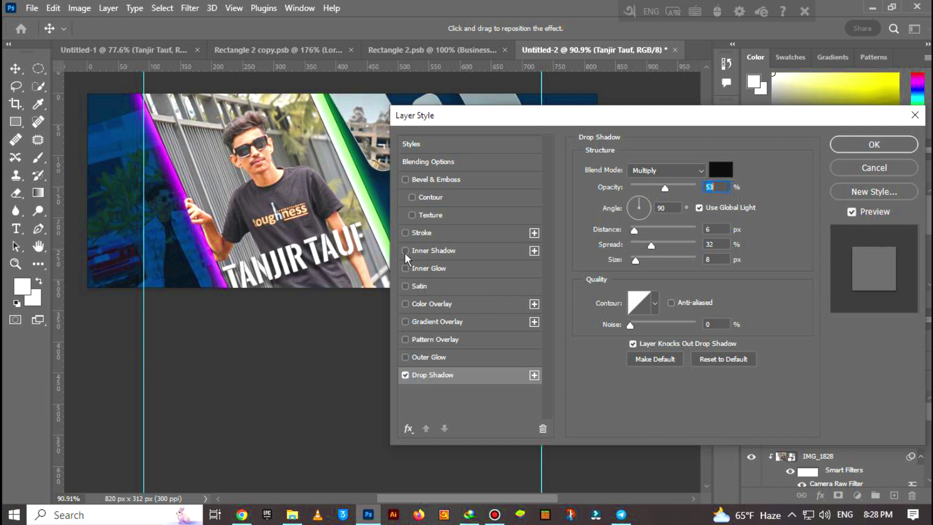
click(406, 303)
click(405, 339)
click(406, 304)
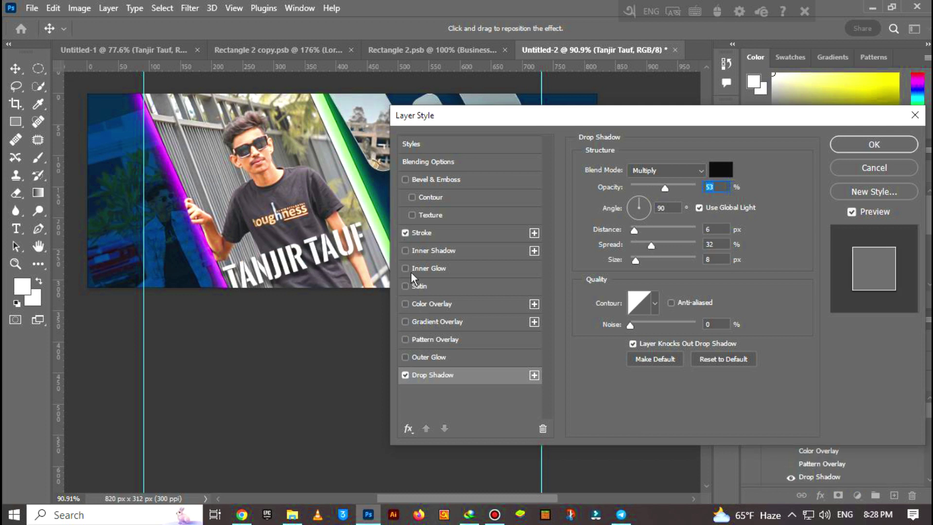
Step: Set the title's Outer Glow to a purple-blue colour
click(419, 357)
click(639, 224)
drag(676, 229, 676, 113)
click(787, 108)
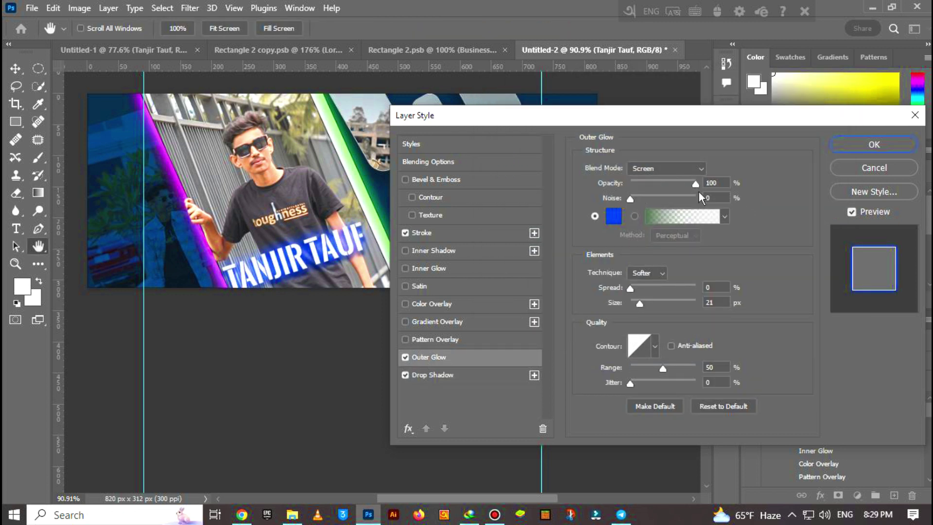
drag(336, 270, 315, 308)
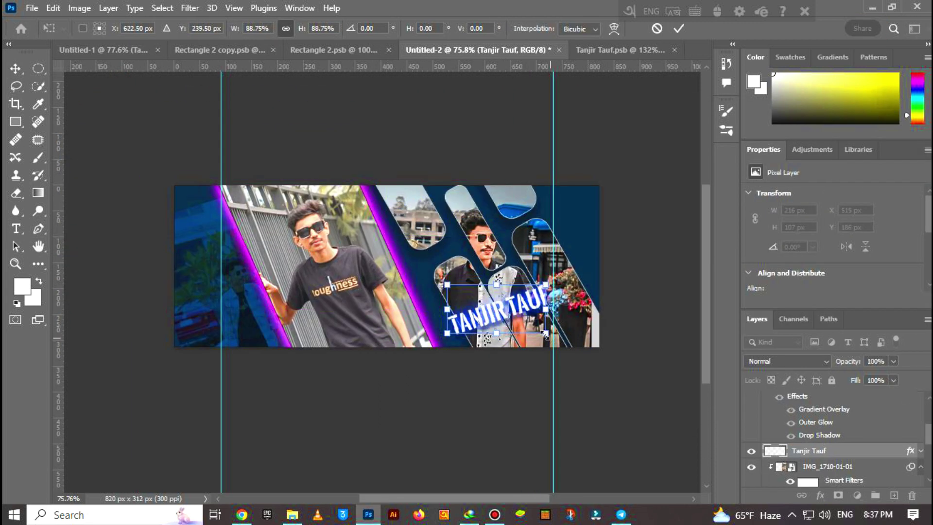
Step: Clip the title to the photo, duplicate its layer, and rasterize its layer style
key(Return)
right_click(826, 450)
click(695, 281)
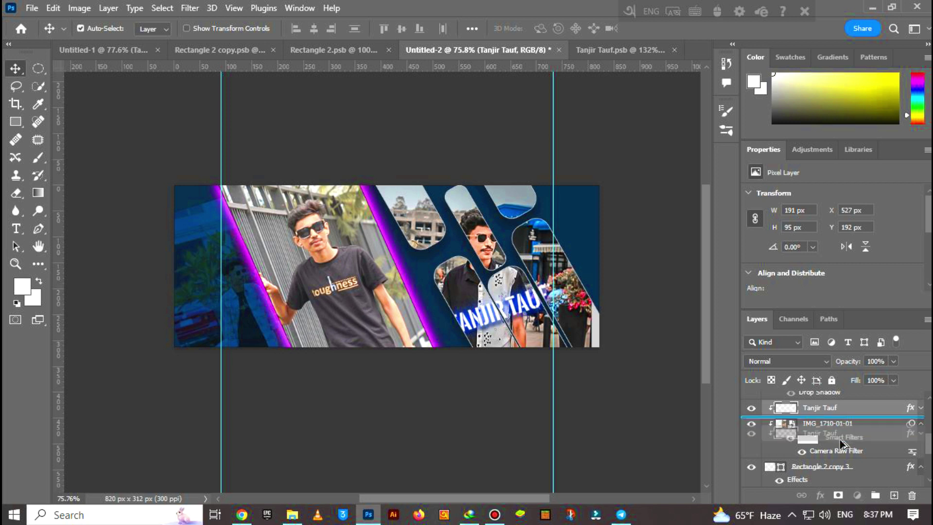
drag(842, 443, 828, 466)
right_click(829, 466)
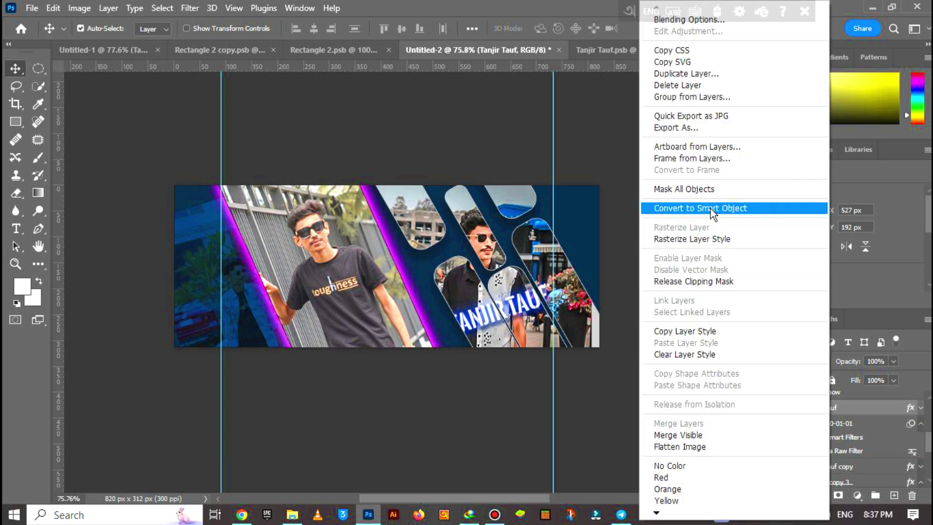
click(711, 209)
right_click(823, 410)
click(717, 239)
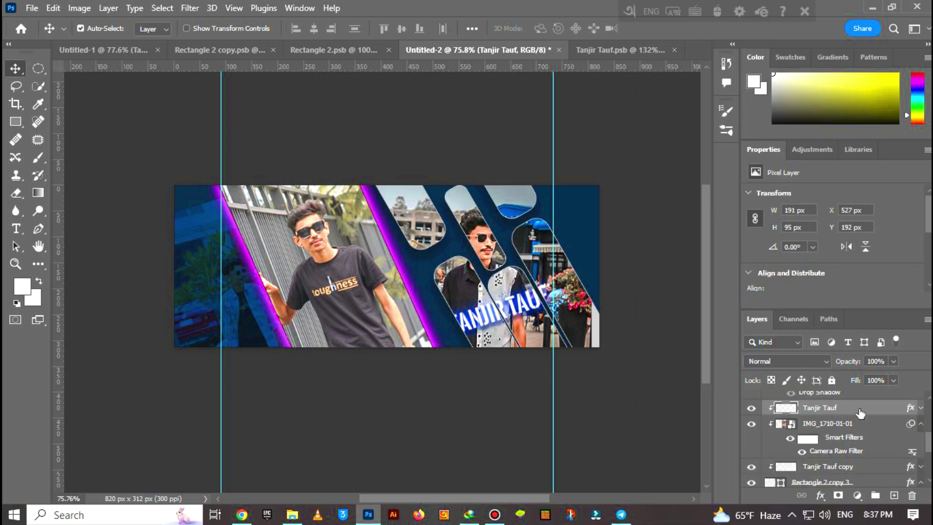
Step: Rotate the title level along the bottom and release its clipping mask
key(ctrl+plus)
key(ctrl+t)
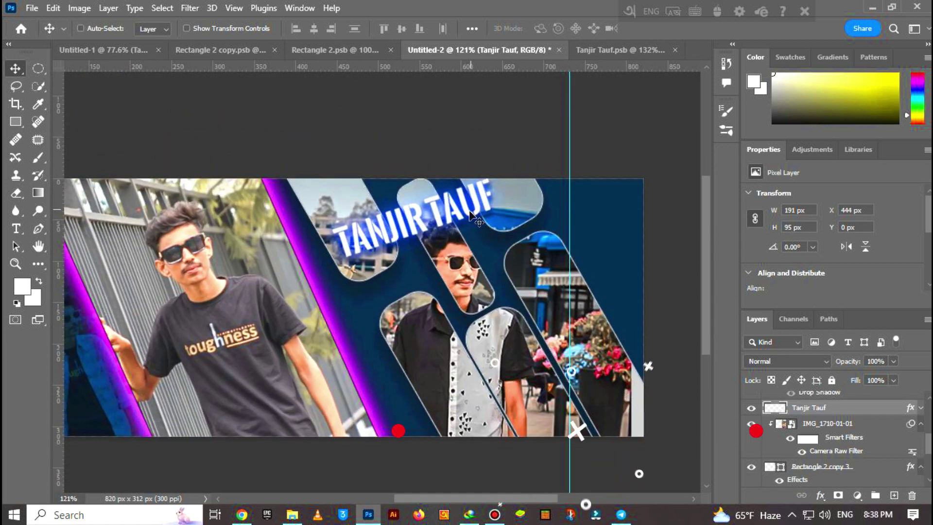
mouse_move(531, 295)
mouse_down()
mouse_move(490, 292)
mouse_move(423, 427)
mouse_up()
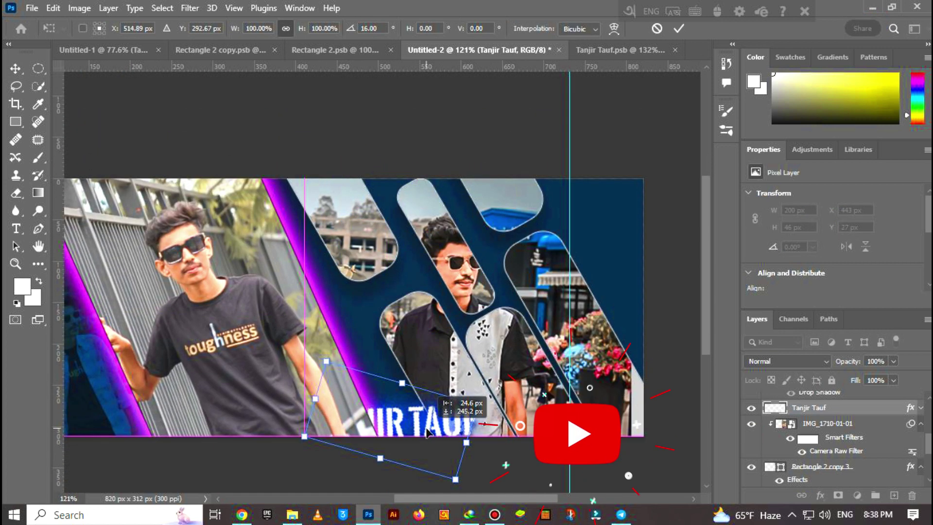
key(Return)
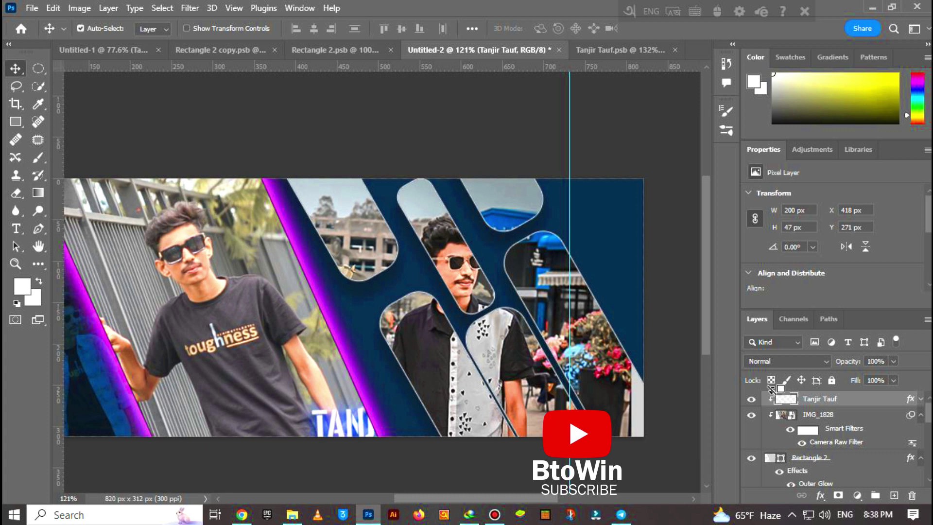
alt+click(772, 392)
Step: Enlarge the TANJIR TAUF title to 269 × 57 px and reopen its Outer Glow settings
key(ctrl+t)
drag(478, 403, 513, 388)
click(680, 28)
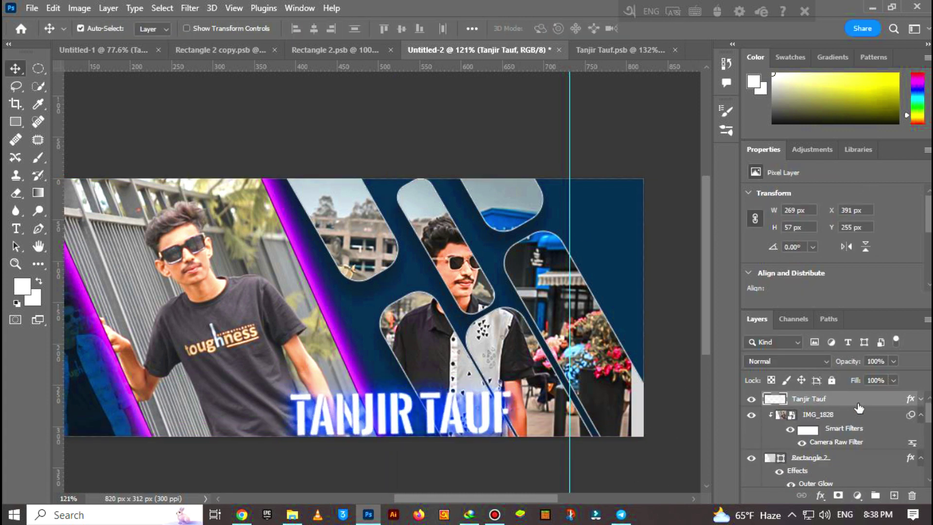
double_click(858, 402)
click(408, 356)
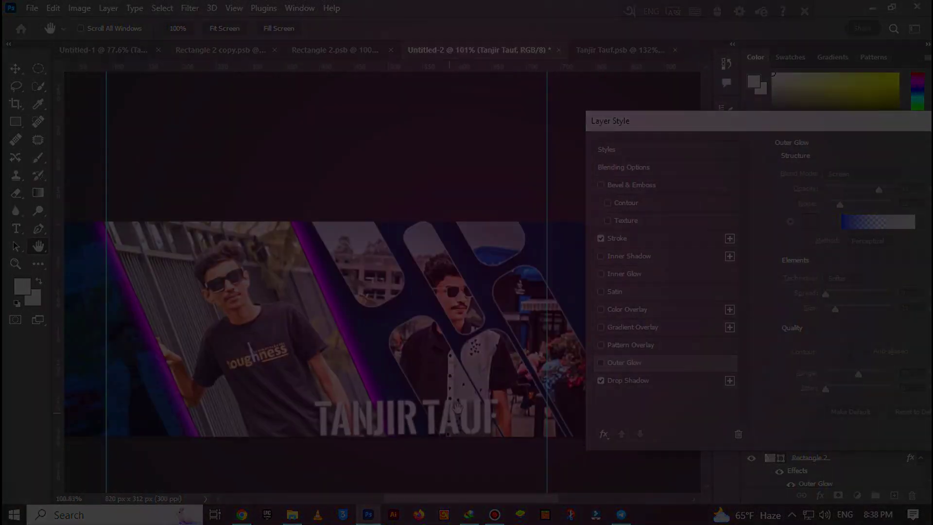